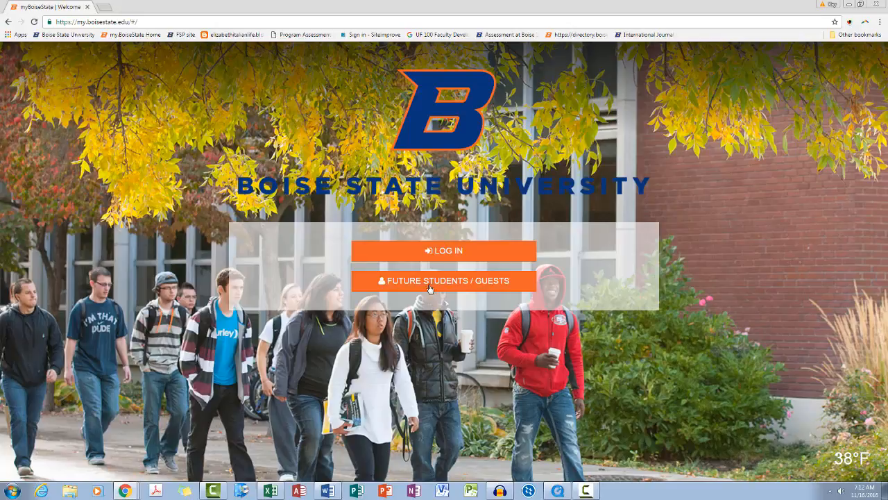
Log in to myBoiseState with the saved credentials and open the My Resources editing page.
{"action": "left_click", "coordinate": [446, 252]}
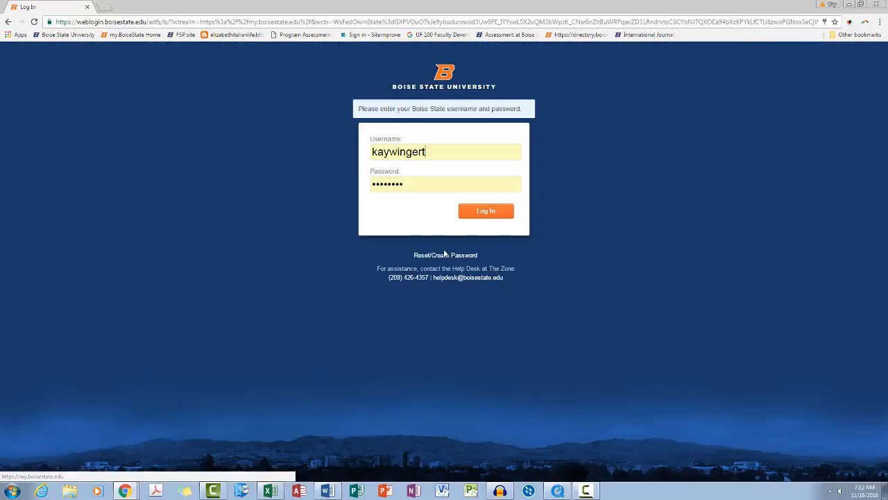
{"action": "left_click", "coordinate": [476, 215]}
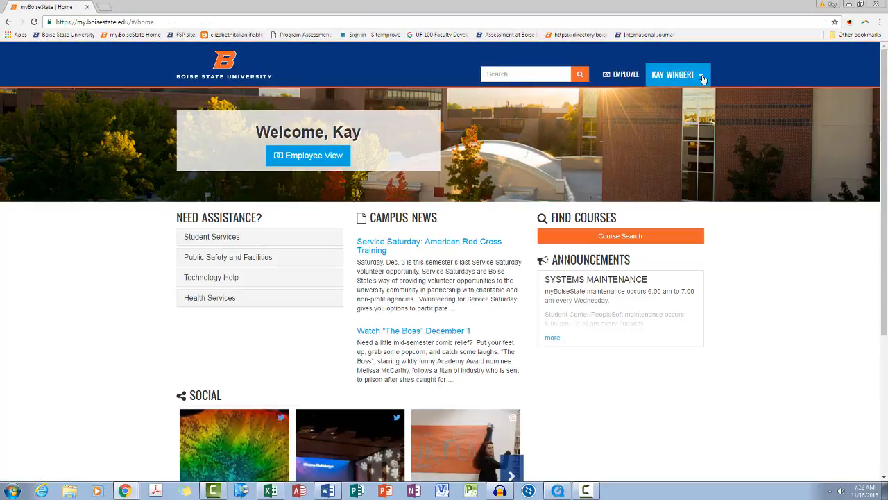
{"action": "left_click", "coordinate": [702, 77]}
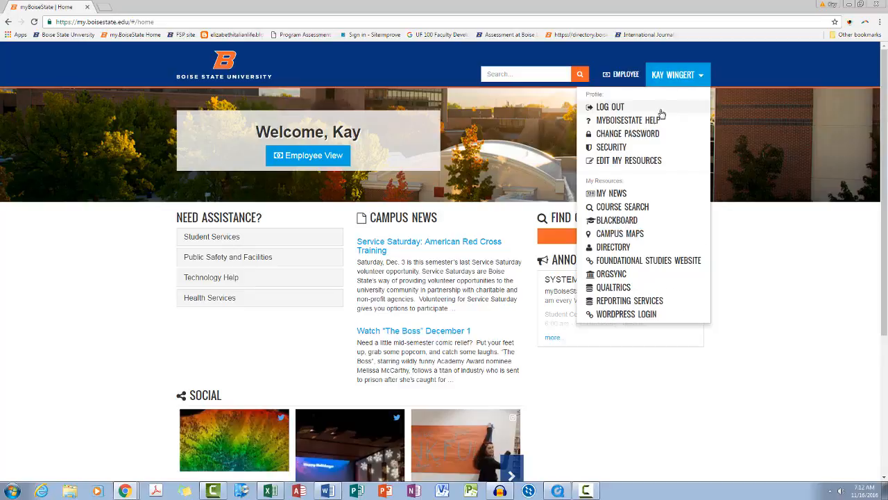
{"action": "left_click", "coordinate": [642, 163]}
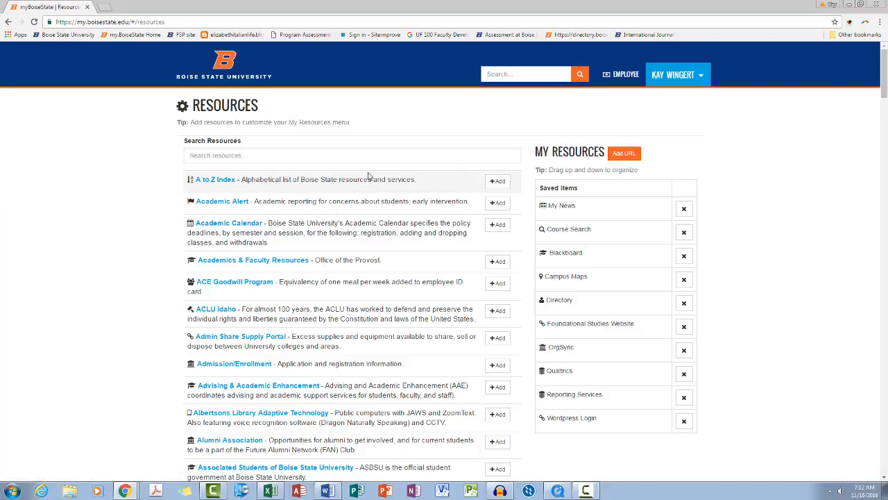
Search the resources for "digication" and add Digication (Students) to My Resources.
{"action": "left_click", "coordinate": [254, 155]}
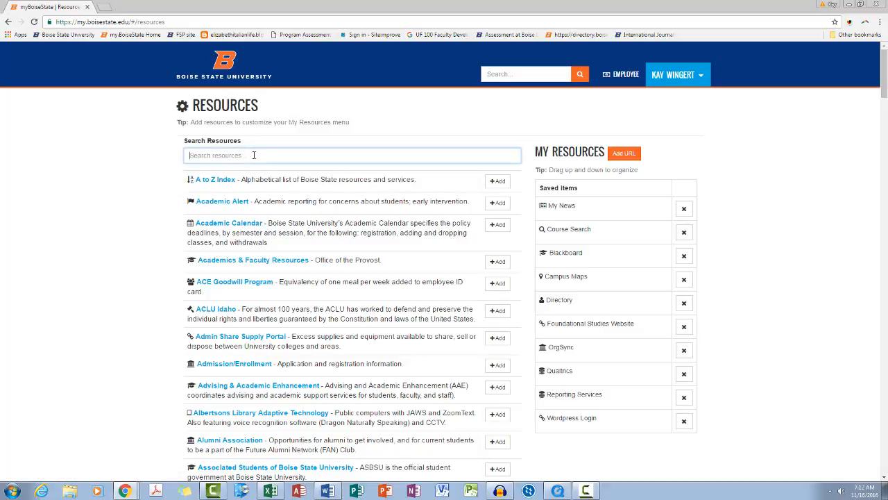
{"action": "type", "text": "digication"}
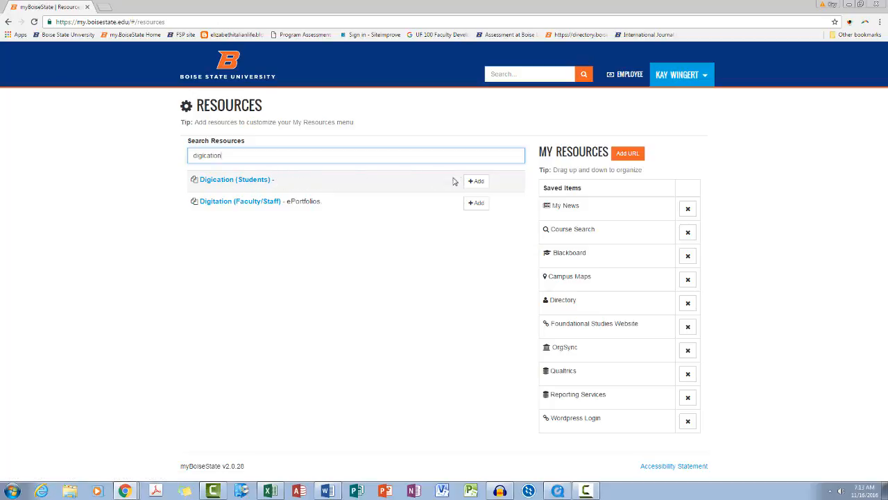
{"action": "left_click", "coordinate": [476, 182]}
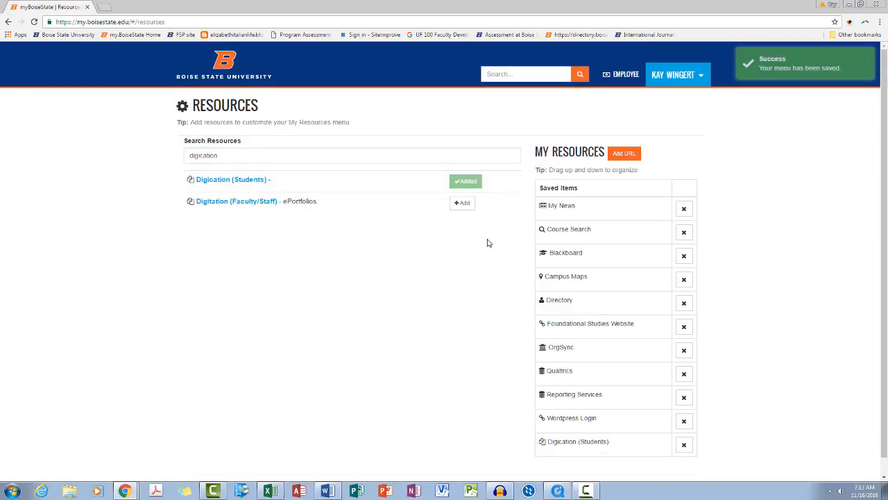
Return to the myBoiseState home page and open Digication (Students) from My Resources.
{"action": "left_click", "coordinate": [7, 22]}
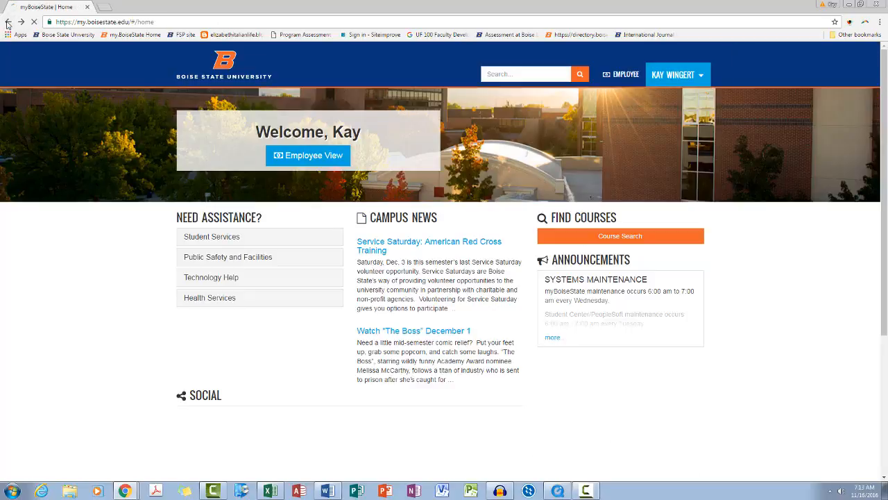
{"action": "left_click", "coordinate": [703, 79]}
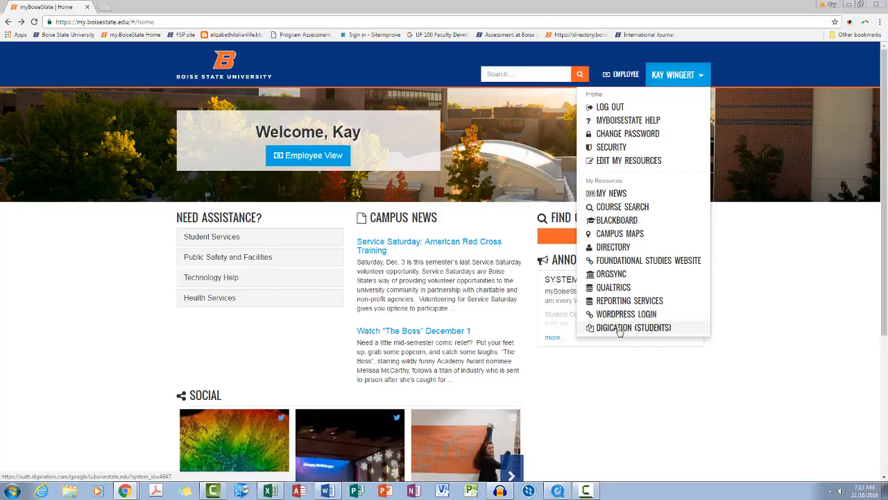
{"action": "left_click", "coordinate": [645, 330]}
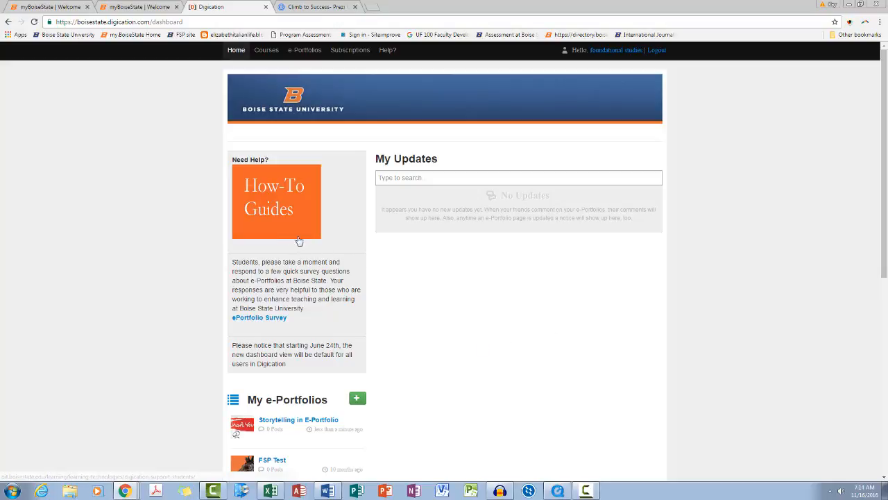
Open Digication's How-To Guides and view the student help topics on content and personalization.
{"action": "left_click", "coordinate": [275, 193]}
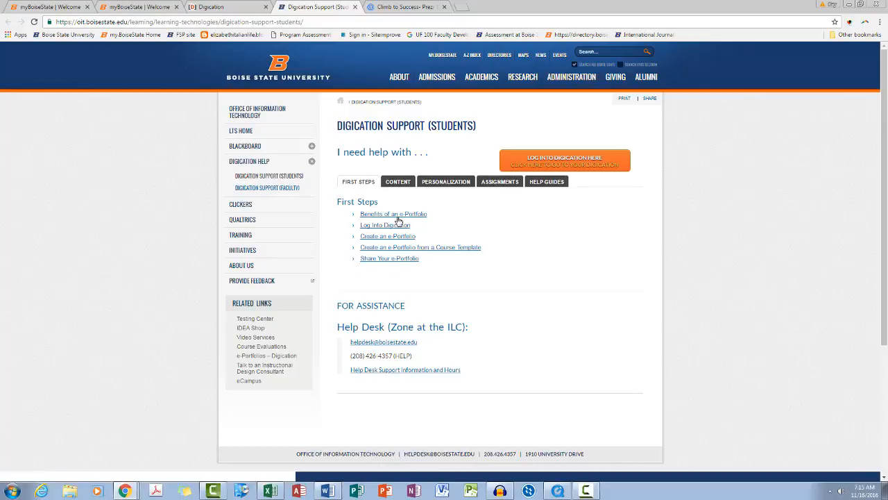
{"action": "left_click", "coordinate": [394, 184]}
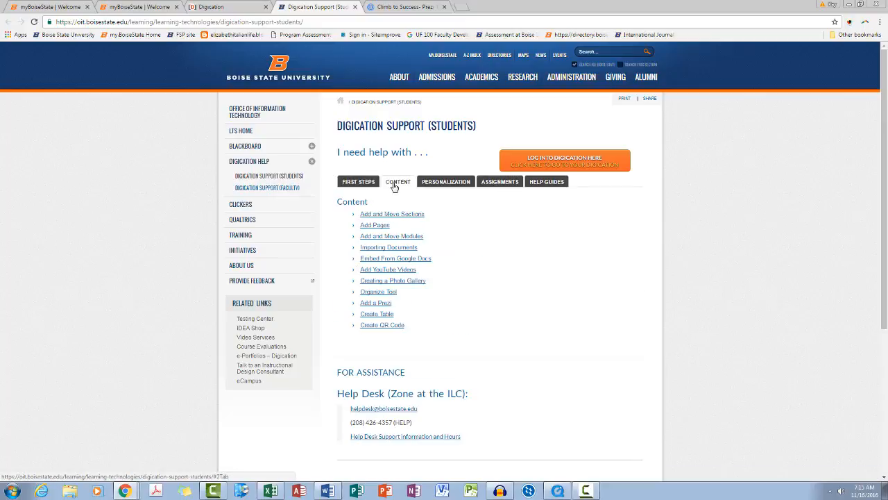
{"action": "left_click", "coordinate": [448, 183]}
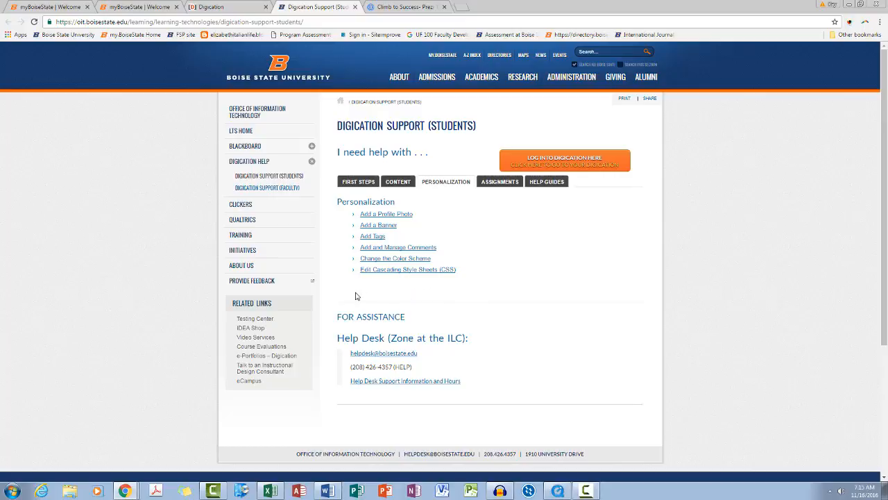
Return to the Digication dashboard and look through its e-Portfolios, courses and communities lists.
{"action": "left_click", "coordinate": [199, 10]}
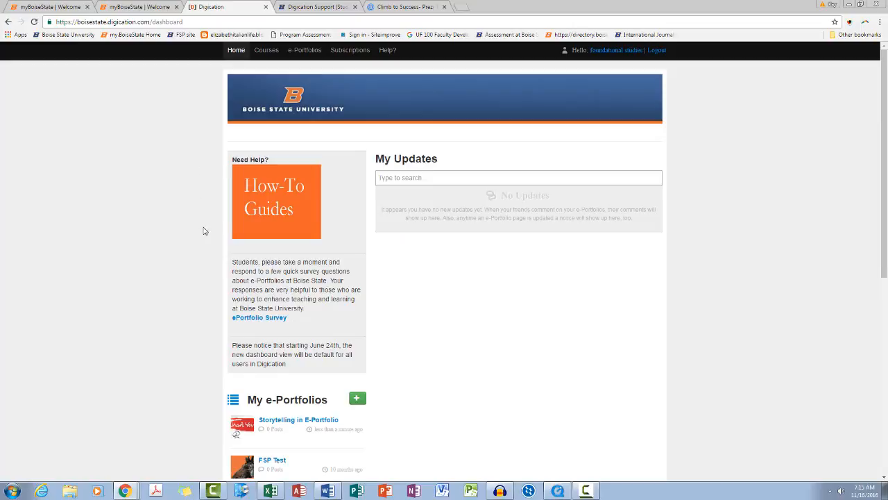
{"action": "scroll", "coordinate": [204, 230], "scroll_direction": "down", "scroll_amount": 2}
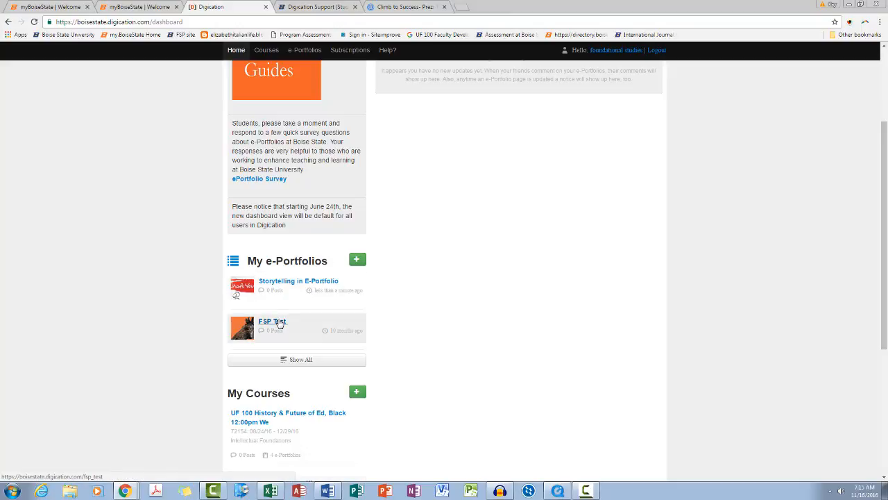
{"action": "scroll", "coordinate": [380, 290], "scroll_direction": "down", "scroll_amount": 1}
{"action": "scroll", "coordinate": [380, 290], "scroll_direction": "down", "scroll_amount": 3}
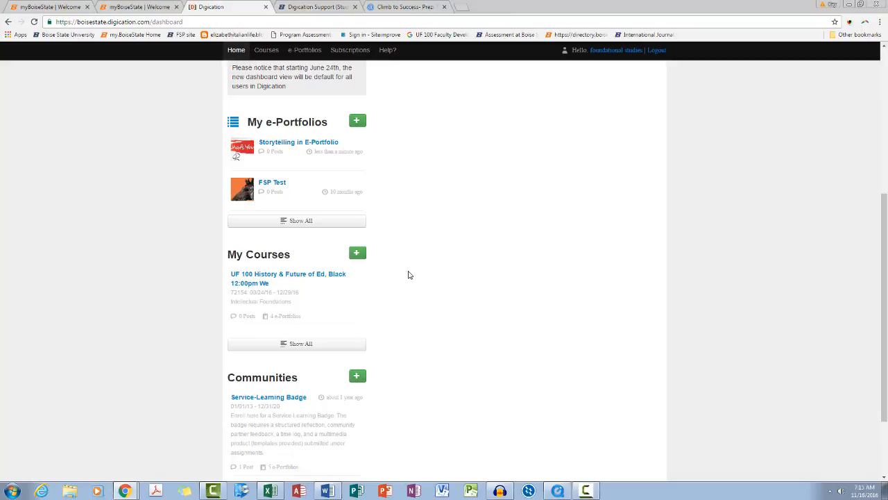
{"action": "scroll", "coordinate": [408, 275], "scroll_direction": "up", "scroll_amount": 3}
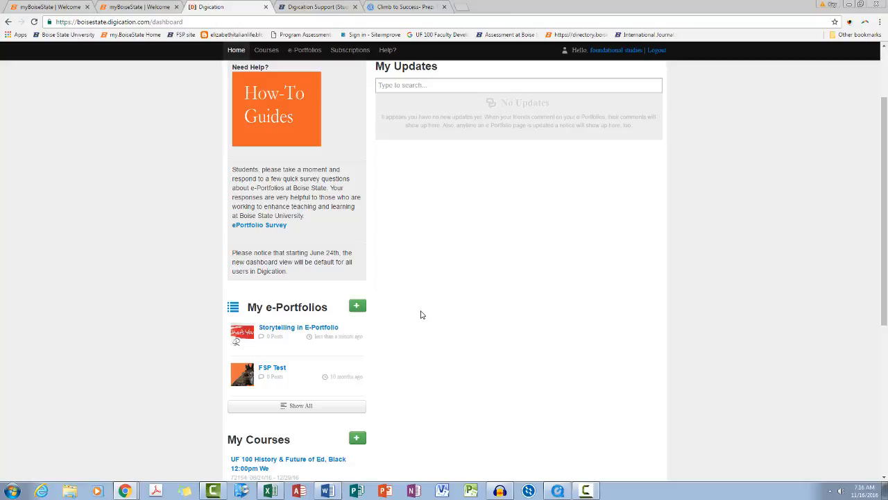
Start an e-Portfolio titled with the student's full name plus "Portfolio", using the My Academic Journey at Boise State template, private within Boise State University.
{"action": "left_click", "coordinate": [355, 308]}
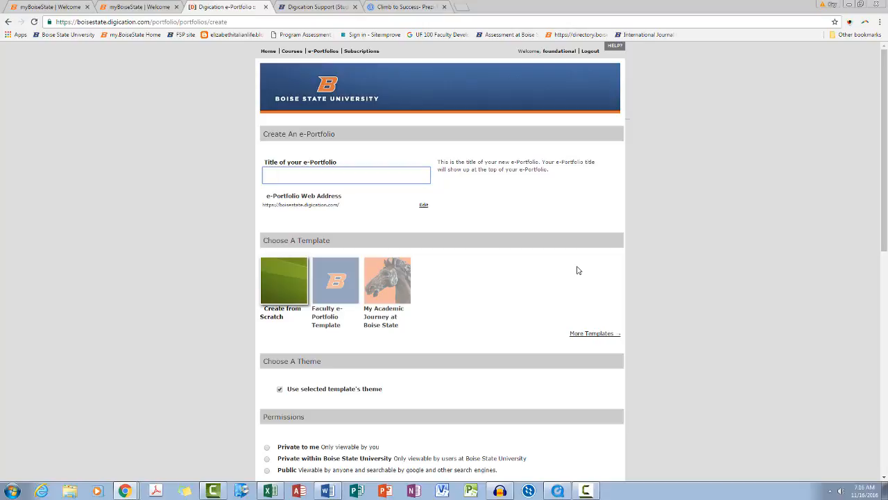
{"action": "type", "text": "ane Smith's Portfolio"}
{"action": "left_click", "coordinate": [383, 284]}
{"action": "scroll", "coordinate": [380, 284], "scroll_direction": "down", "scroll_amount": 5}
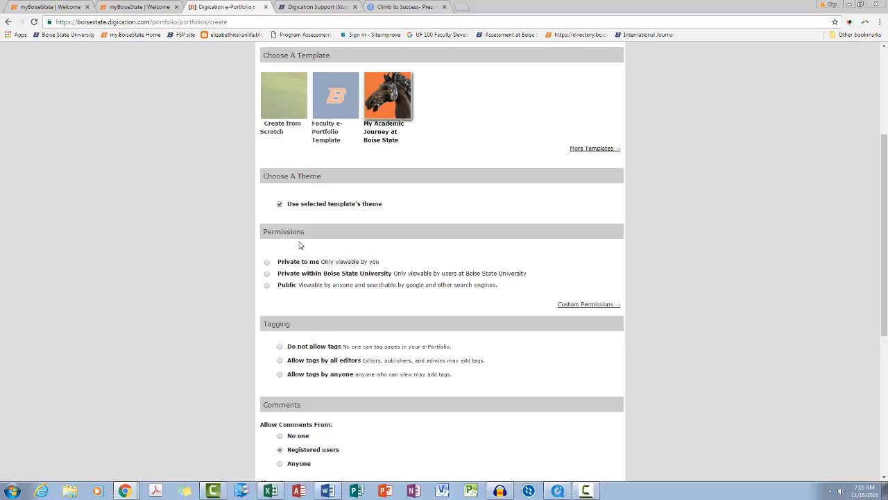
{"action": "left_click", "coordinate": [267, 275]}
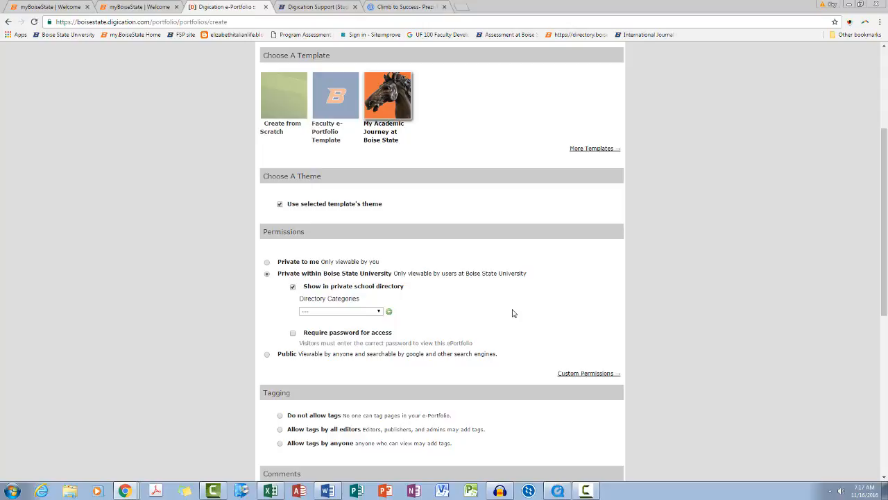
{"action": "left_click", "coordinate": [585, 374]}
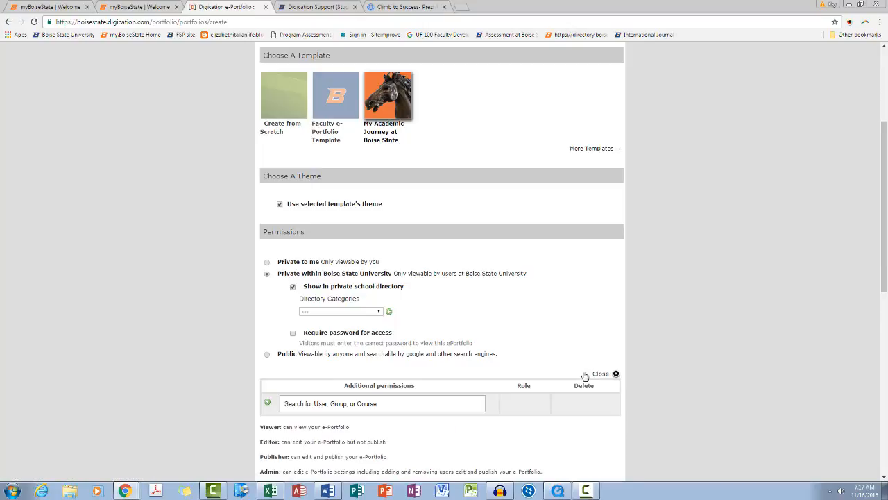
{"action": "scroll", "coordinate": [585, 374], "scroll_direction": "down", "scroll_amount": 2}
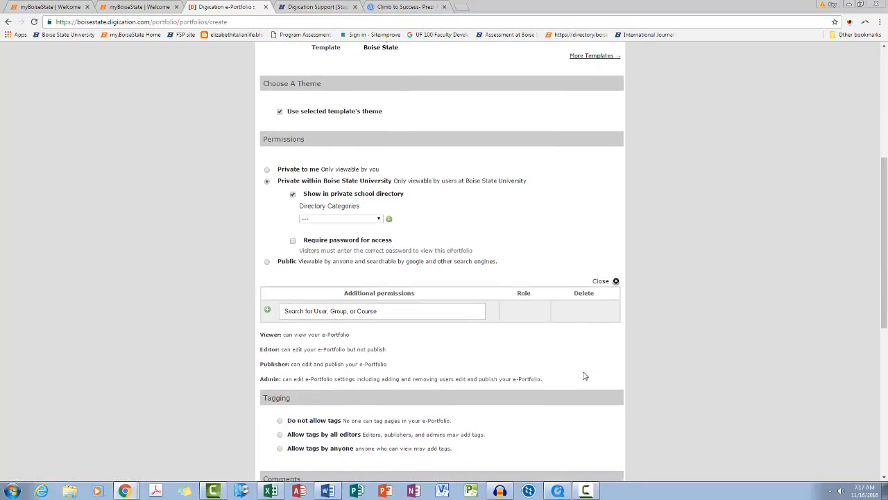
{"action": "left_click", "coordinate": [595, 282]}
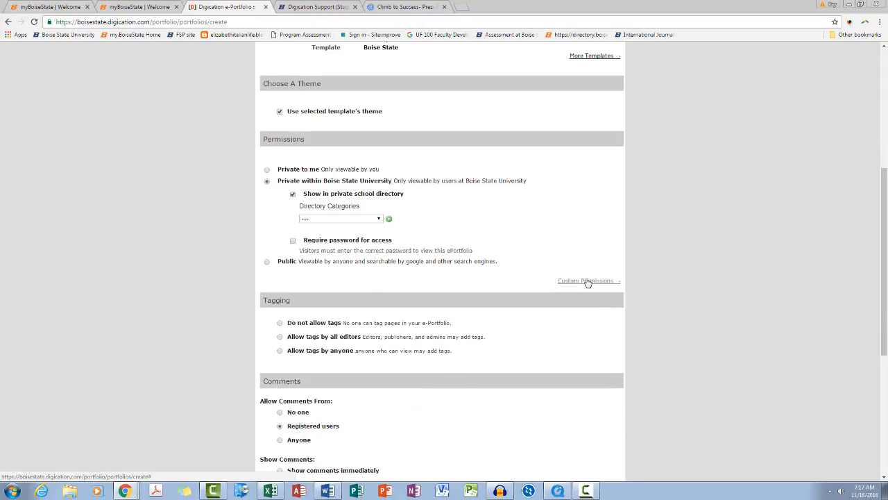
Search the custom permissions for "uf 100" and add the UF 100 History & Future of Ed course's faculty and students as viewers.
{"action": "left_click", "coordinate": [587, 282]}
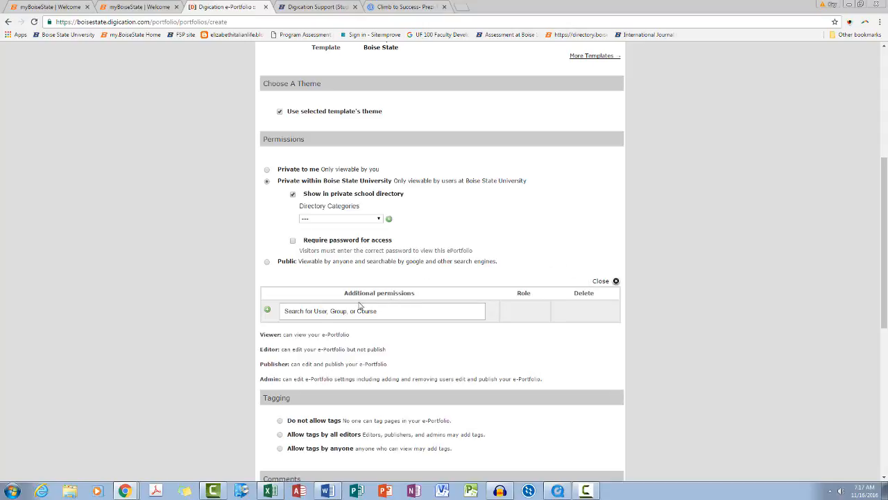
{"action": "left_click", "coordinate": [296, 312]}
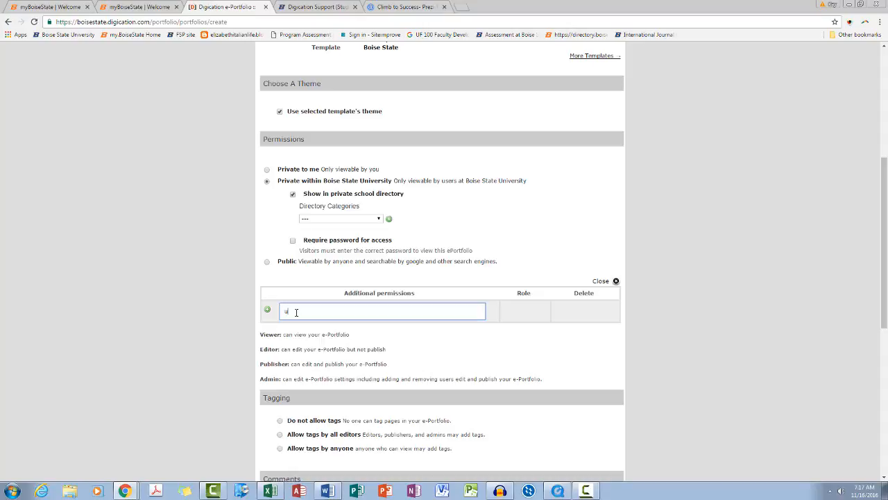
{"action": "type", "text": "100"}
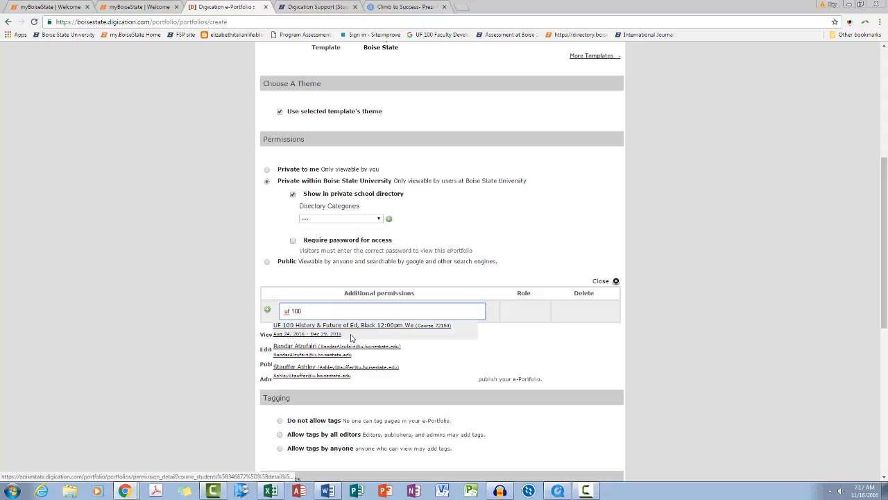
{"action": "left_click", "coordinate": [313, 327]}
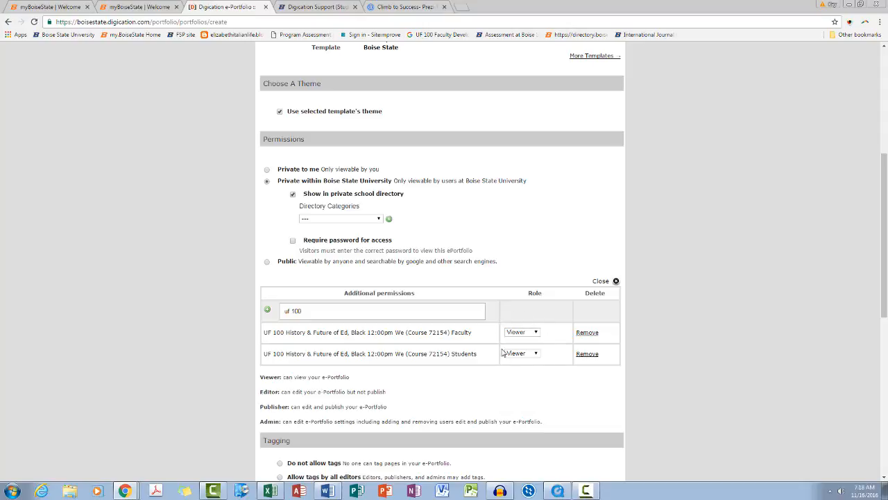
Allow tags by all editors and create the new e-Portfolio.
{"action": "scroll", "coordinate": [502, 353], "scroll_direction": "down", "scroll_amount": 1}
{"action": "scroll", "coordinate": [503, 352], "scroll_direction": "down", "scroll_amount": 1}
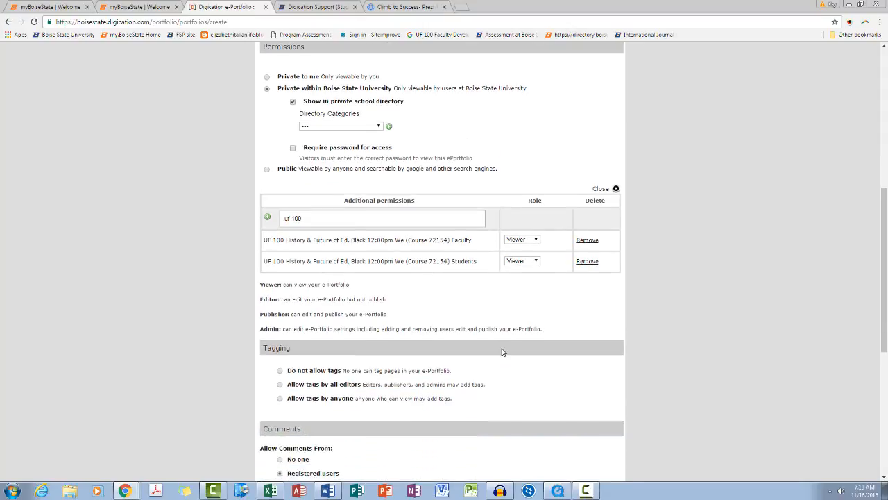
{"action": "scroll", "coordinate": [502, 351], "scroll_direction": "down", "scroll_amount": 1}
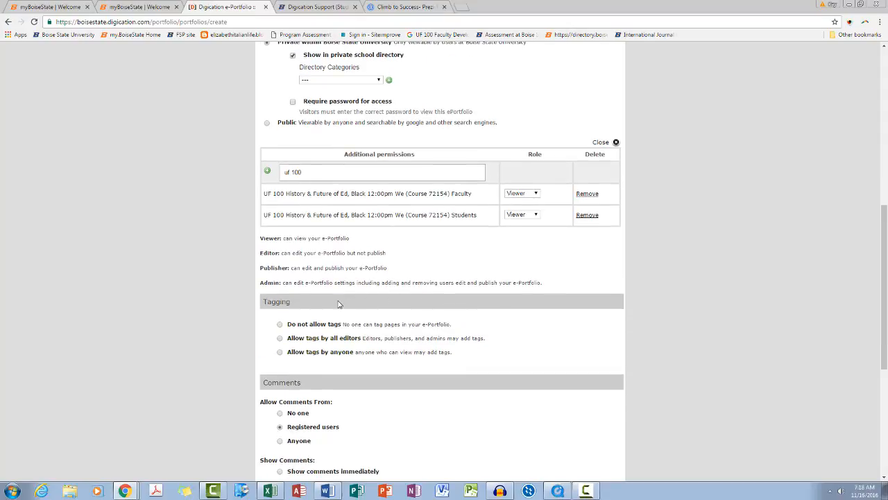
{"action": "left_click", "coordinate": [280, 339]}
{"action": "scroll", "coordinate": [513, 351], "scroll_direction": "down", "scroll_amount": 3}
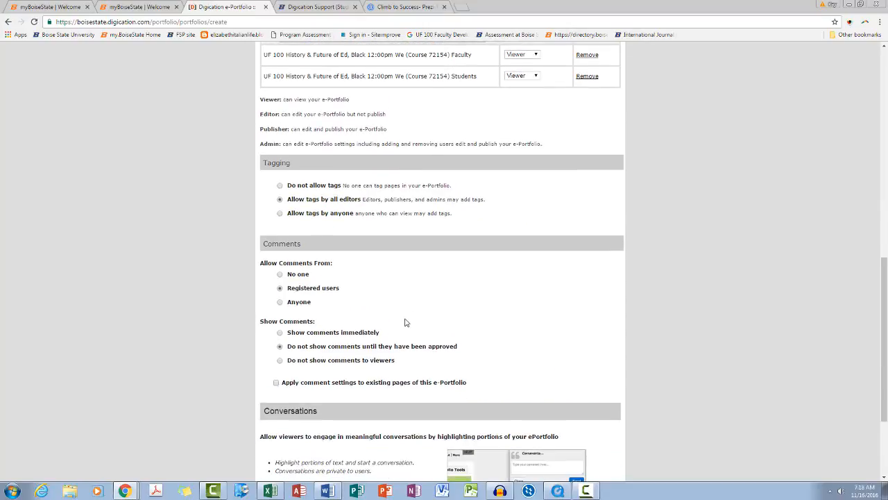
{"action": "scroll", "coordinate": [377, 310], "scroll_direction": "down", "scroll_amount": 2}
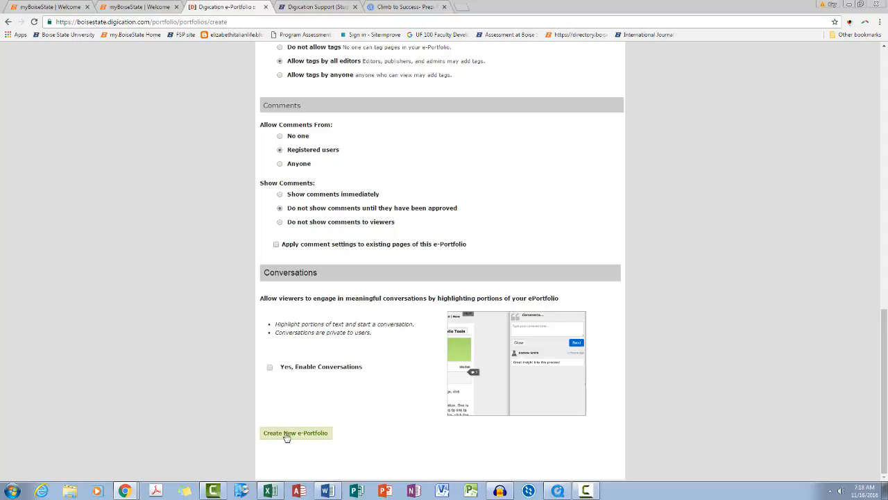
{"action": "left_click", "coordinate": [309, 436]}
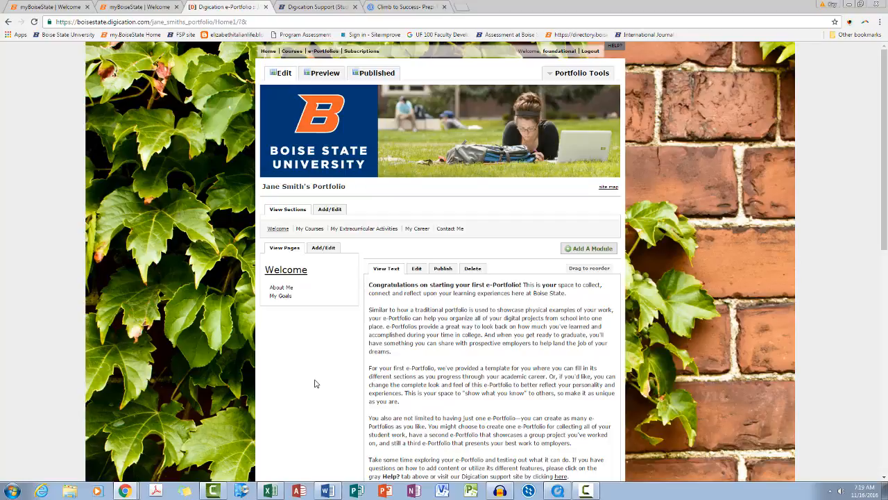
Open the Digication home dashboard in a separate browser tab and view the My e-Portfolios list.
{"action": "right_click", "coordinate": [266, 55]}
{"action": "left_click", "coordinate": [274, 58]}
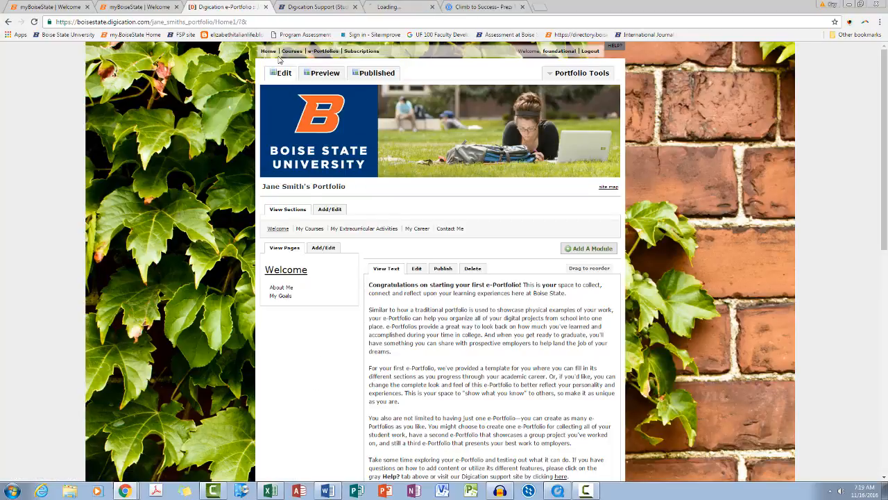
{"action": "left_click", "coordinate": [396, 7]}
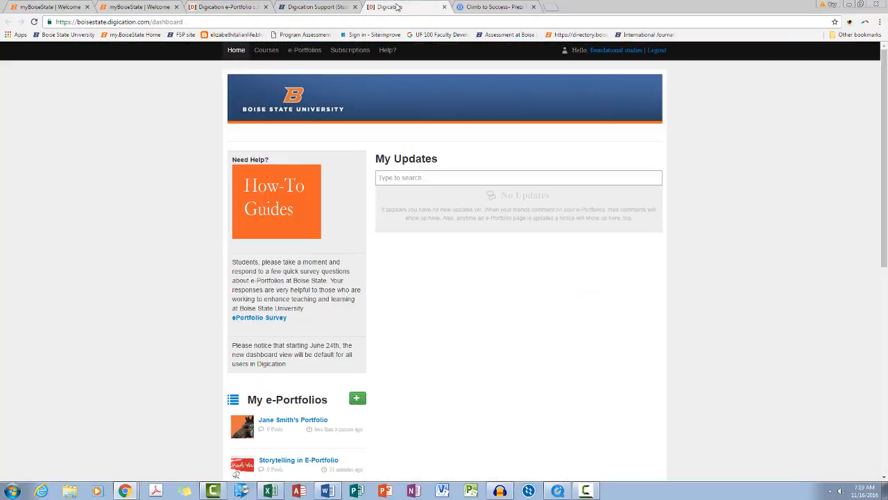
{"action": "scroll", "coordinate": [365, 170], "scroll_direction": "down", "scroll_amount": 2}
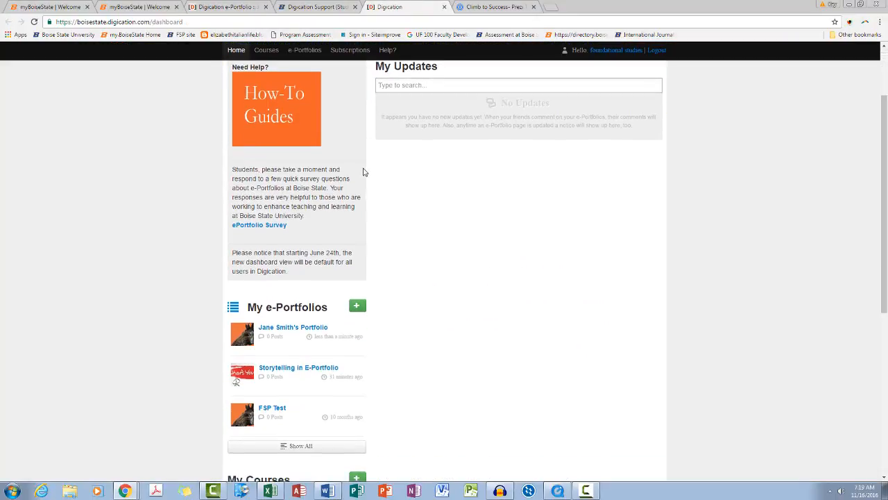
Open the Storytelling in E-Portfolio portfolio and show the custom permissions in its settings.
{"action": "scroll", "coordinate": [365, 172], "scroll_direction": "down", "scroll_amount": 1}
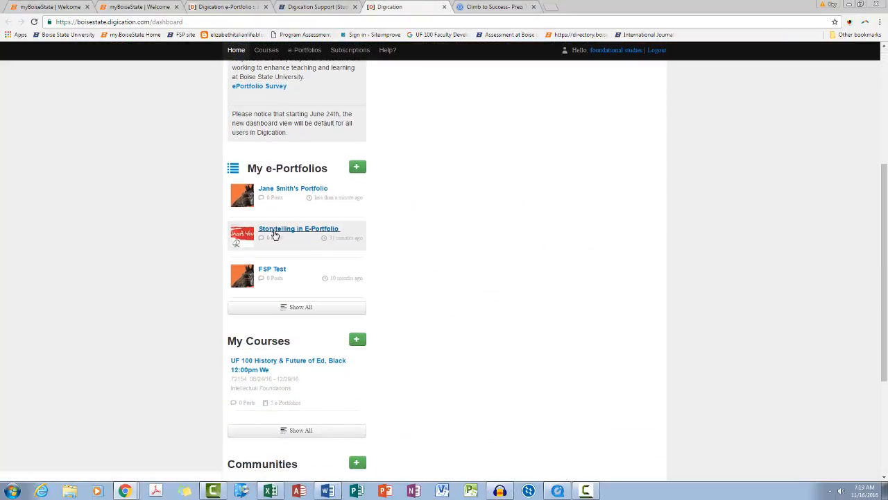
{"action": "left_click", "coordinate": [297, 232]}
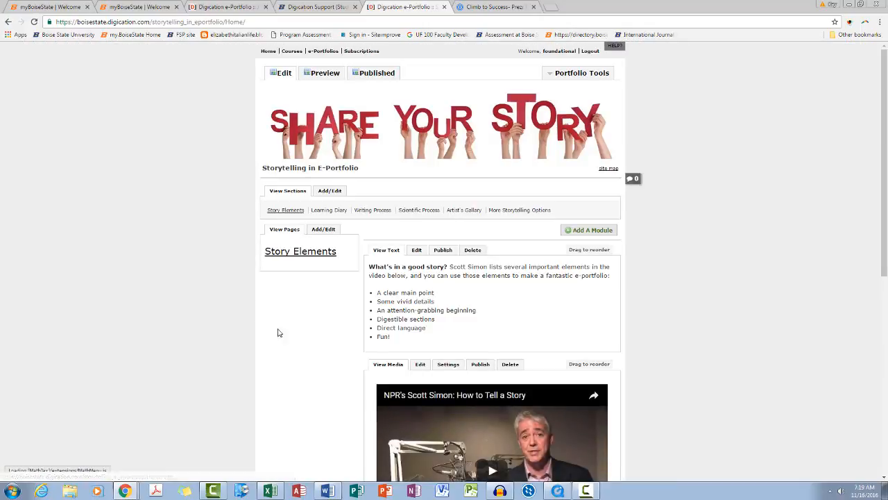
{"action": "left_click", "coordinate": [577, 74]}
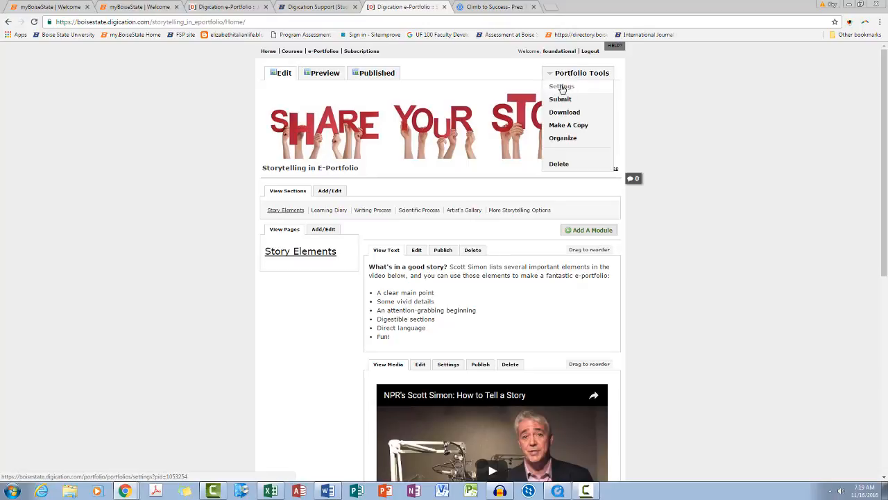
{"action": "left_click", "coordinate": [562, 88]}
{"action": "scroll", "coordinate": [271, 189], "scroll_direction": "down", "scroll_amount": 5}
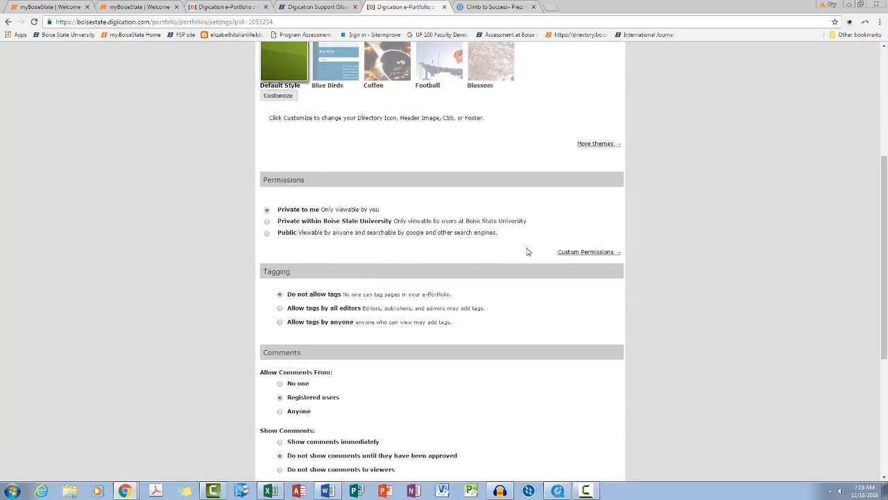
{"action": "left_click", "coordinate": [581, 254]}
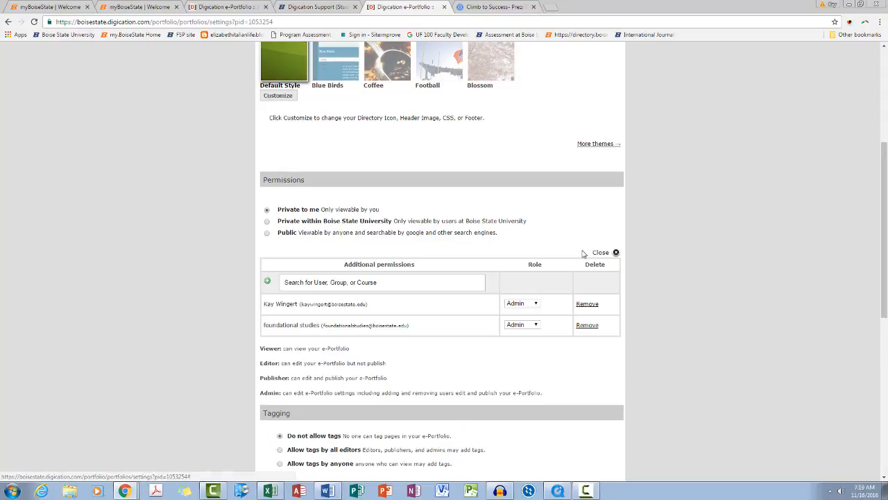
Search the additional permissions for "uf 100", add the UF 100 History & Future of Ed course's faculty and students as viewers, and save the settings.
{"action": "left_click", "coordinate": [342, 282]}
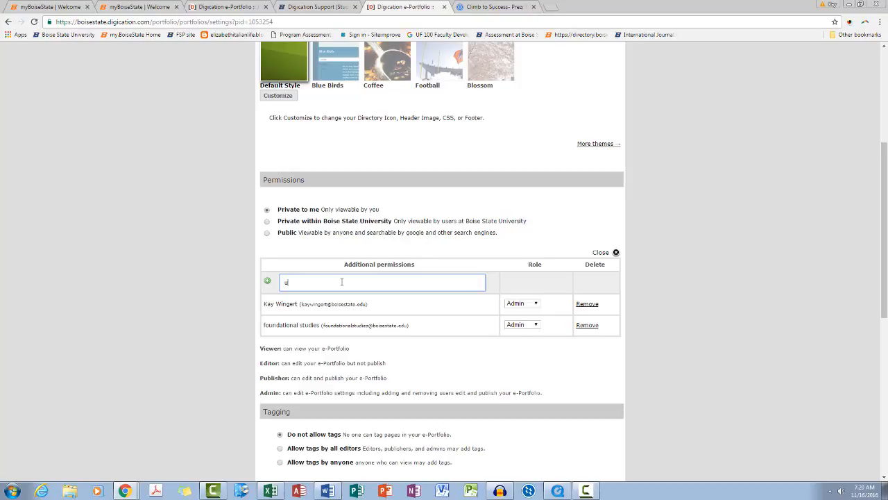
{"action": "type", "text": "uf 100"}
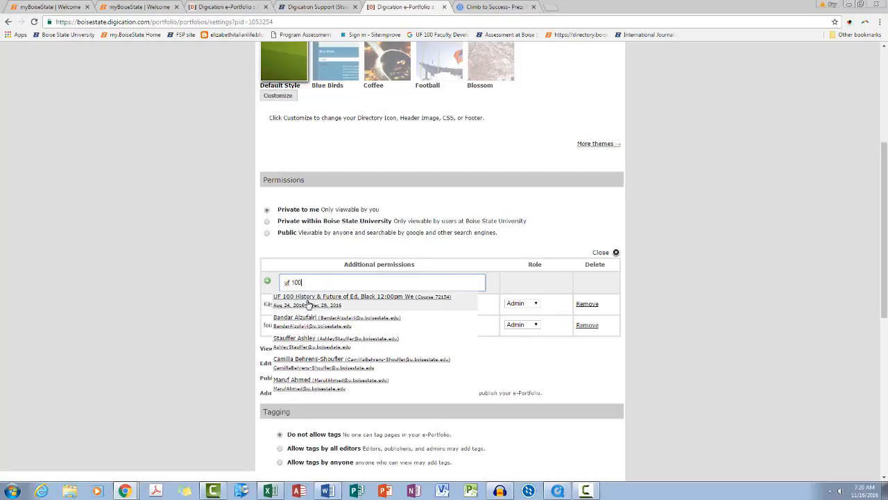
{"action": "left_click", "coordinate": [319, 301]}
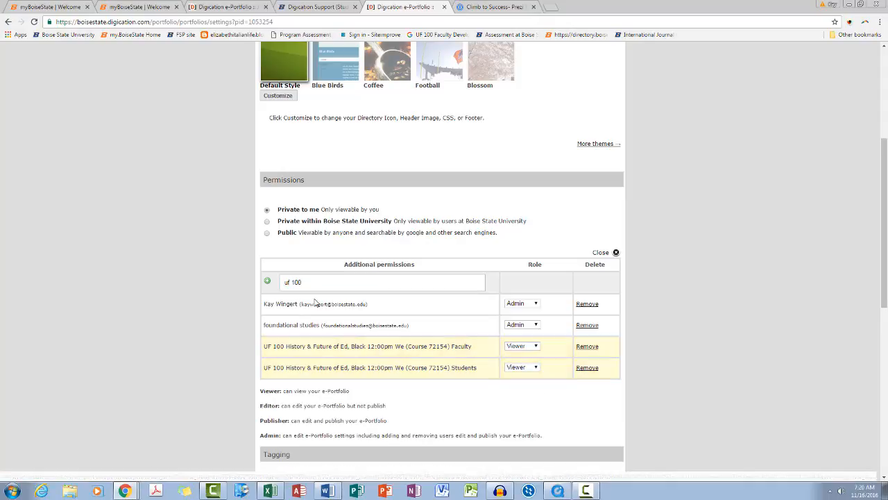
{"action": "scroll", "coordinate": [470, 262], "scroll_direction": "down", "scroll_amount": 1}
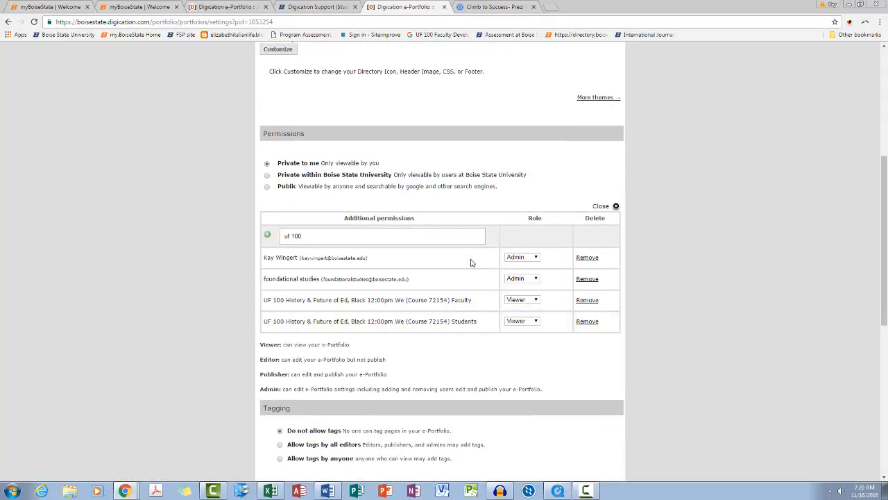
{"action": "scroll", "coordinate": [470, 262], "scroll_direction": "down", "scroll_amount": 1}
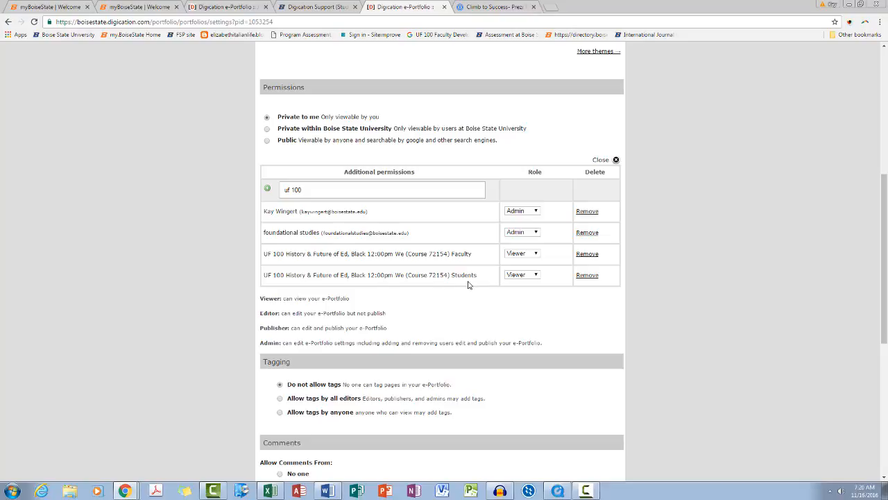
{"action": "scroll", "coordinate": [469, 283], "scroll_direction": "down", "scroll_amount": 5}
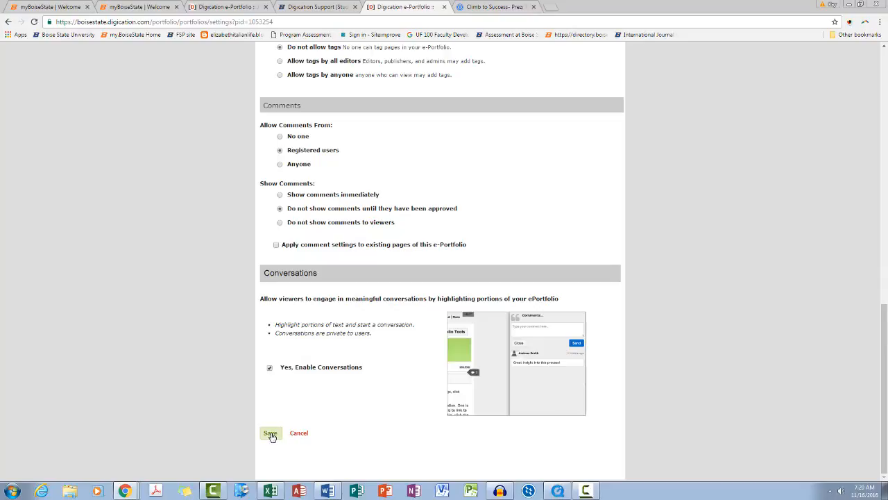
{"action": "left_click", "coordinate": [270, 434]}
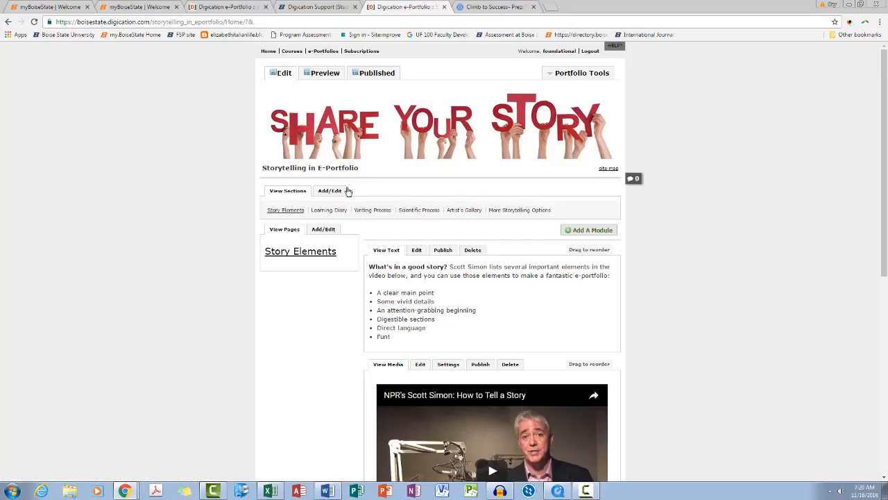
Add a section named "uf 100" to the Storytelling in E-Portfolio portfolio and save it.
{"action": "left_click", "coordinate": [325, 193]}
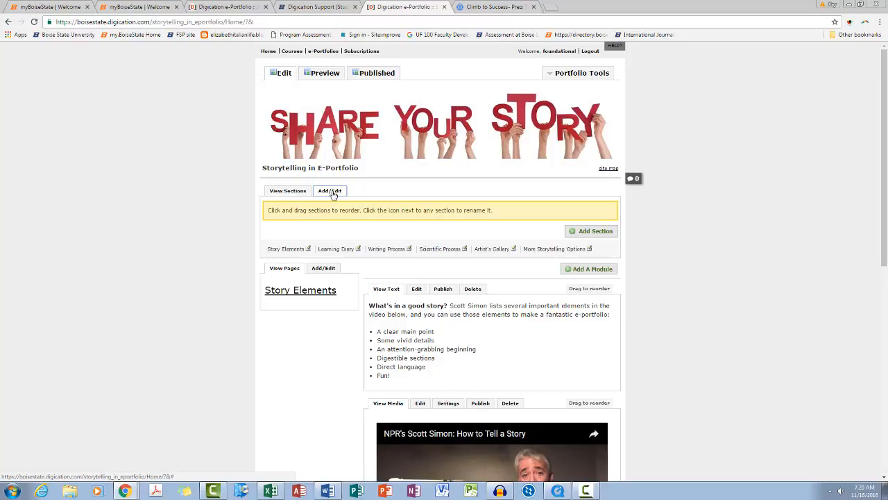
{"action": "left_click", "coordinate": [593, 236]}
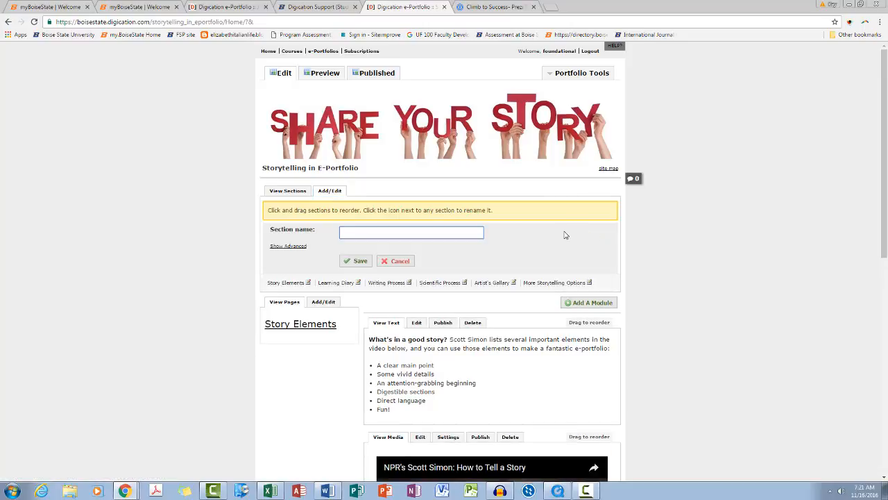
{"action": "type", "text": "uf"}
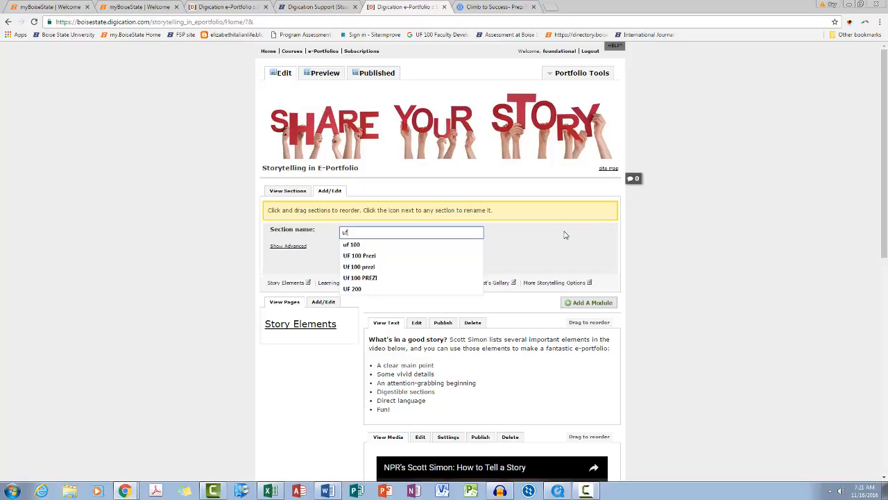
{"action": "type", "text": " 100"}
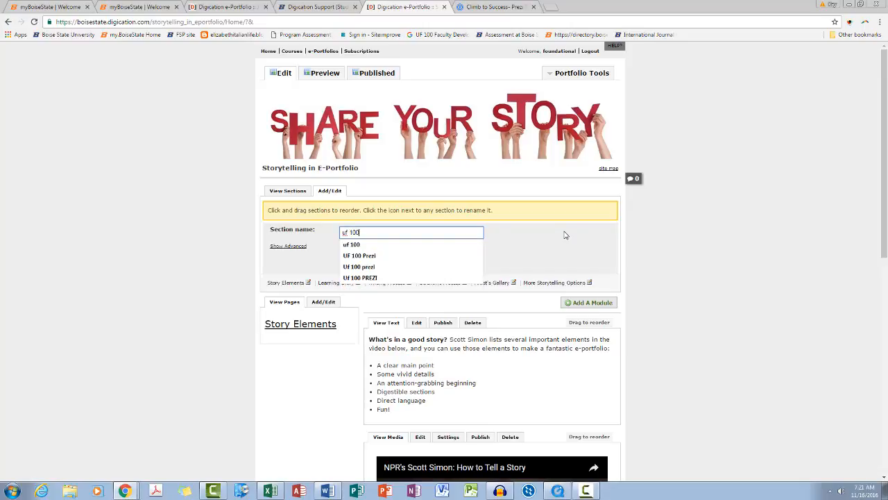
{"action": "left_click", "coordinate": [562, 242]}
{"action": "left_click", "coordinate": [359, 261]}
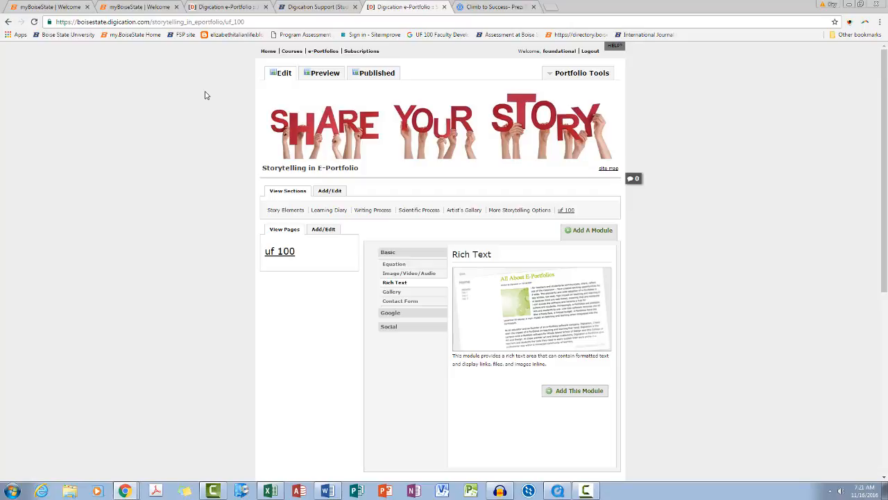
Return to the student's new e-Portfolio and open the page list of its My Courses section for editing.
{"action": "left_click", "coordinate": [215, 7]}
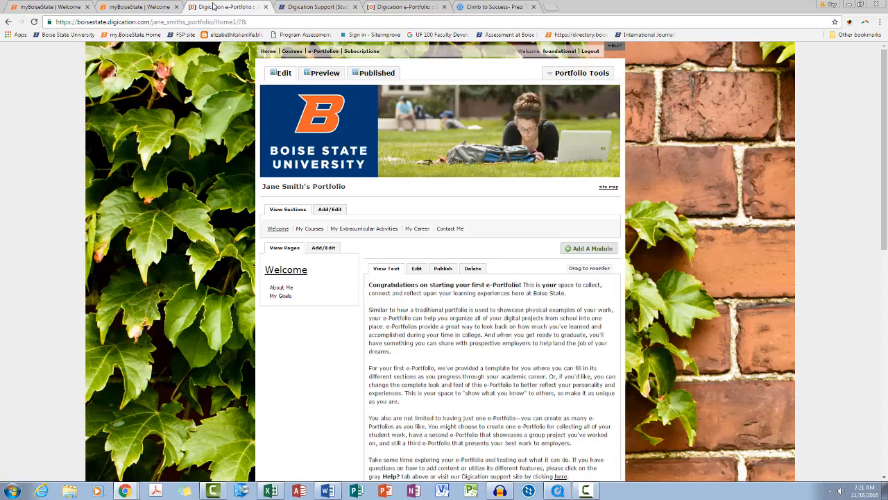
{"action": "left_click", "coordinate": [313, 231]}
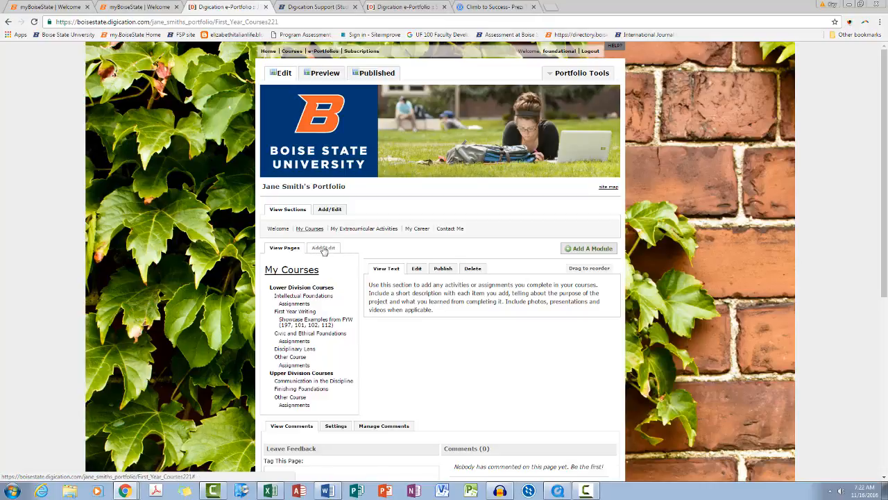
{"action": "left_click", "coordinate": [321, 249]}
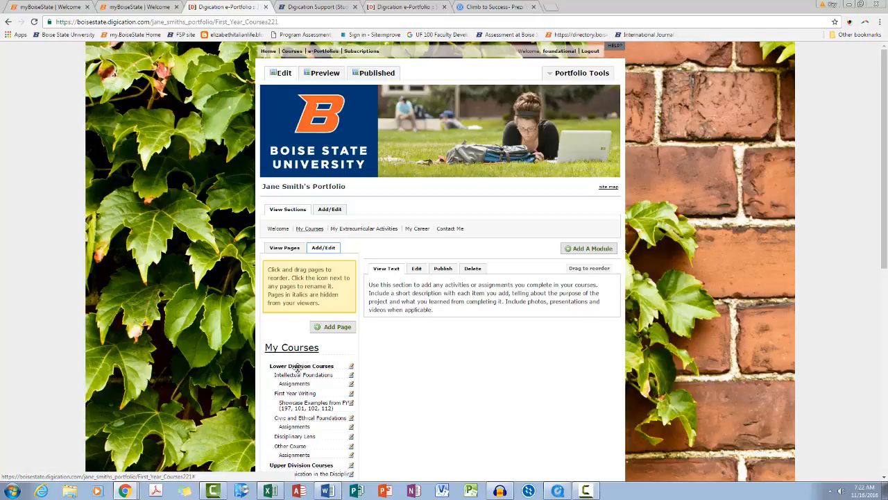
Rename the Assignments page under Intellectual Foundations as "UF 100 Prezi", save it, and return to the normal page view.
{"action": "left_click", "coordinate": [351, 385]}
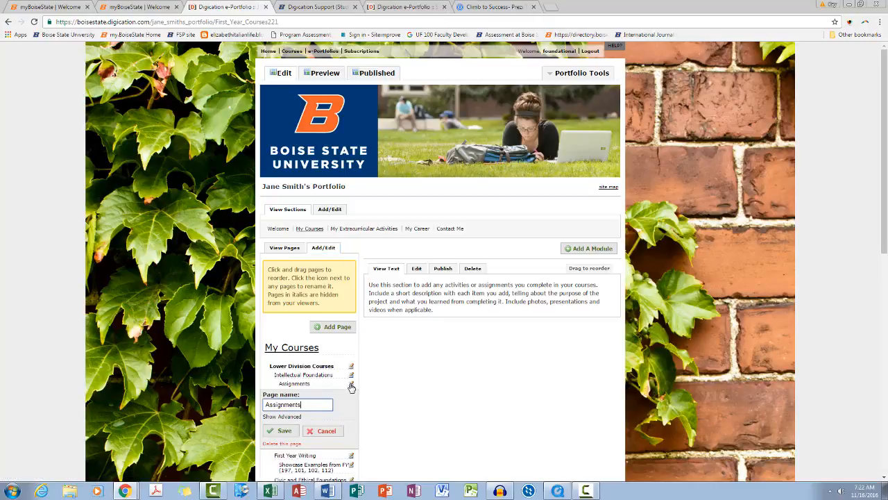
{"action": "key", "text": "BackSpace"}
{"action": "key", "text": "BackSpace"}
{"action": "key", "text": "BackSpace"}
{"action": "key", "text": "BackSpace"}
{"action": "key", "text": "BackSpace"}
{"action": "key", "text": "BackSpace"}
{"action": "key", "text": "BackSpace"}
{"action": "key", "text": "BackSpace"}
{"action": "key", "text": "BackSpace"}
{"action": "key", "text": "BackSpace"}
{"action": "type", "text": "UF "}
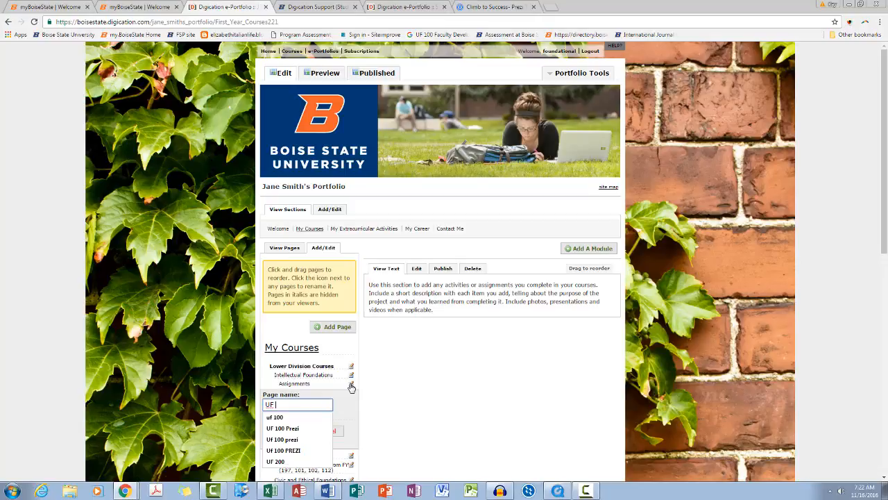
{"action": "type", "text": "100 Pre"}
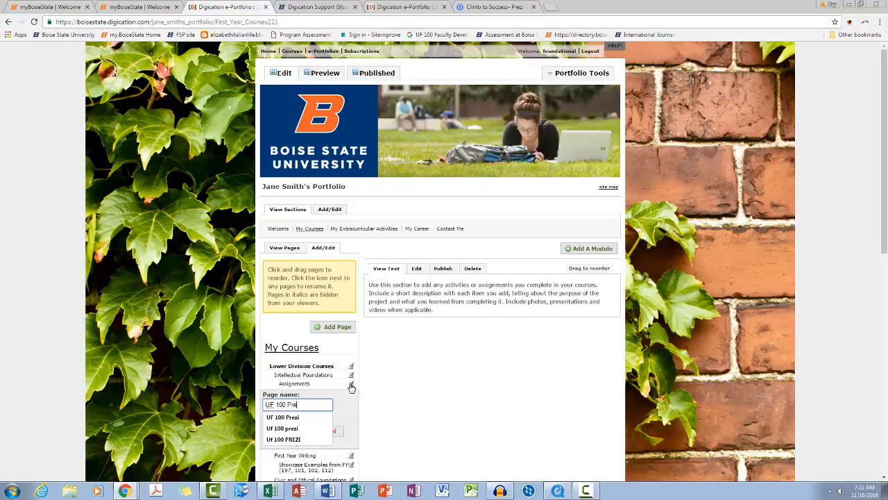
{"action": "type", "text": "zi"}
{"action": "left_click", "coordinate": [339, 407]}
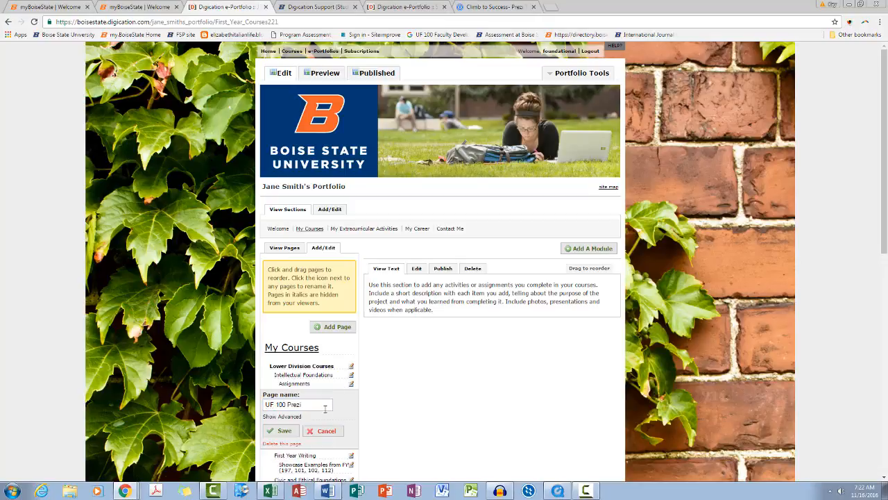
{"action": "left_click", "coordinate": [283, 431]}
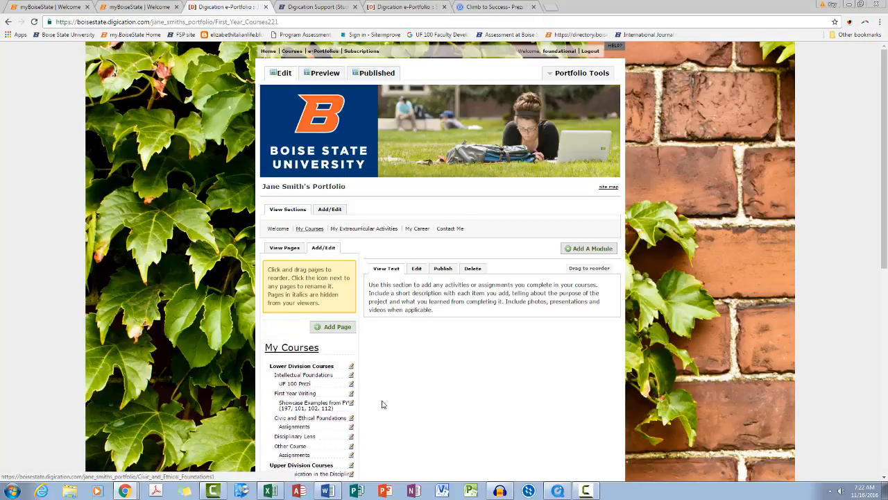
{"action": "left_click", "coordinate": [284, 250]}
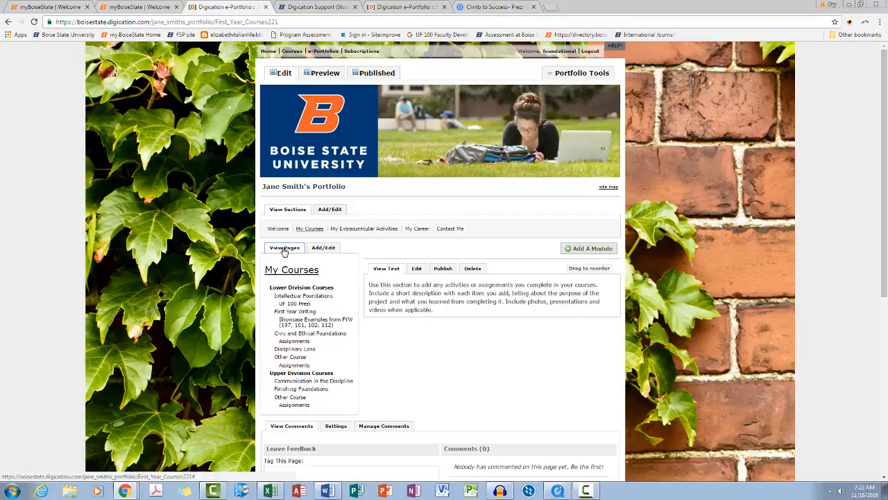
Open the UF 100 Prezi page and add a page named "new page" to the My Courses section.
{"action": "left_click", "coordinate": [289, 307]}
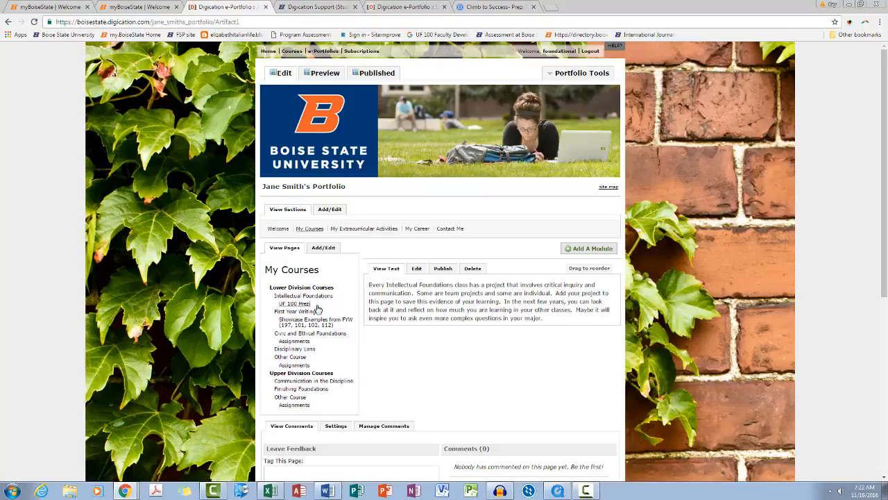
{"action": "left_click", "coordinate": [324, 249]}
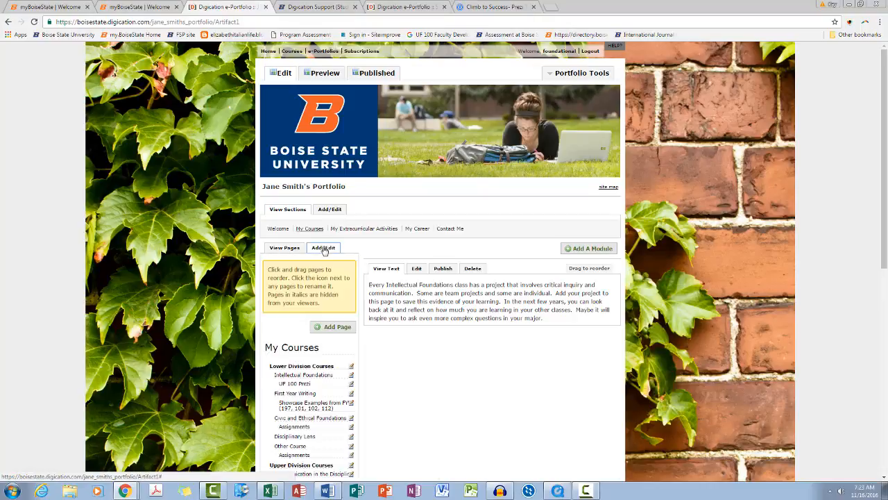
{"action": "left_click", "coordinate": [328, 327]}
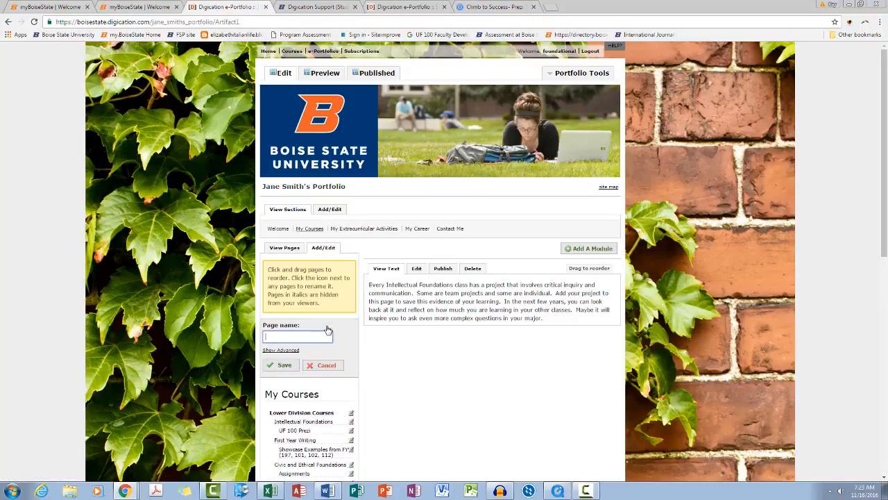
{"action": "type", "text": "new page"}
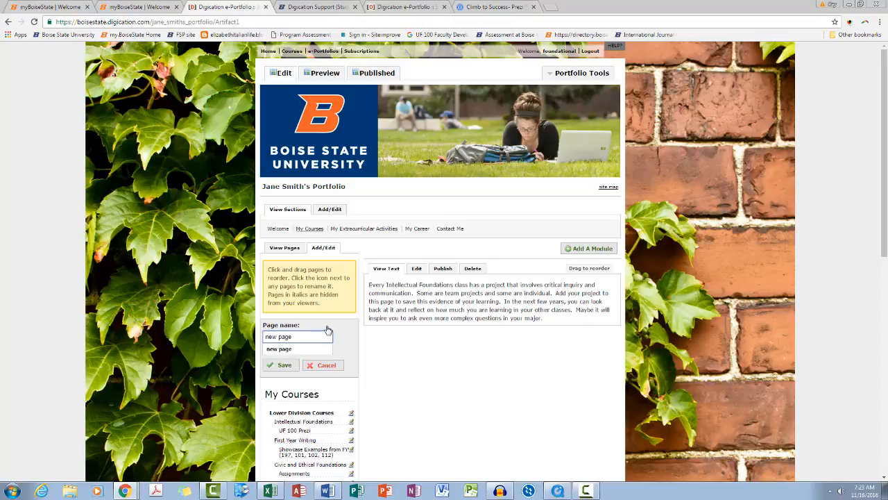
{"action": "left_click", "coordinate": [287, 366]}
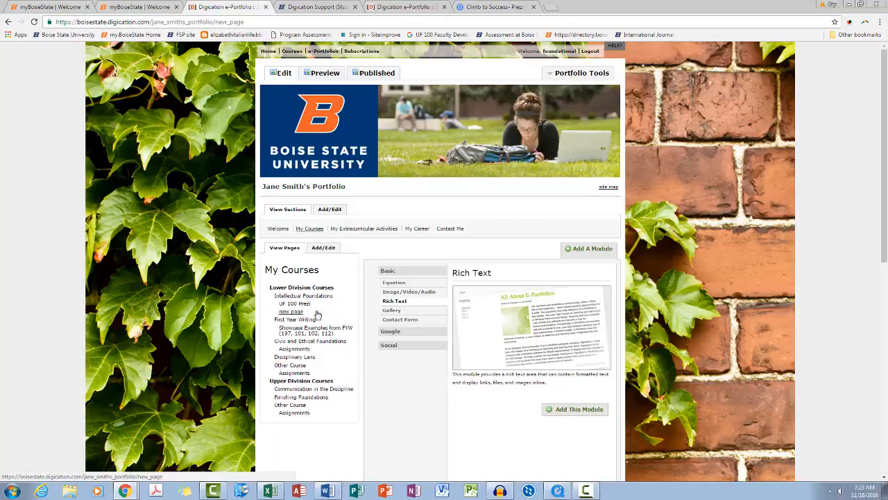
Move the Assignments page from Upper Division Courses into Lower Division Courses, at course level between Disciplinary Lens and Other Course.
{"action": "left_click", "coordinate": [322, 249]}
{"action": "scroll", "coordinate": [323, 251], "scroll_direction": "down", "scroll_amount": 3}
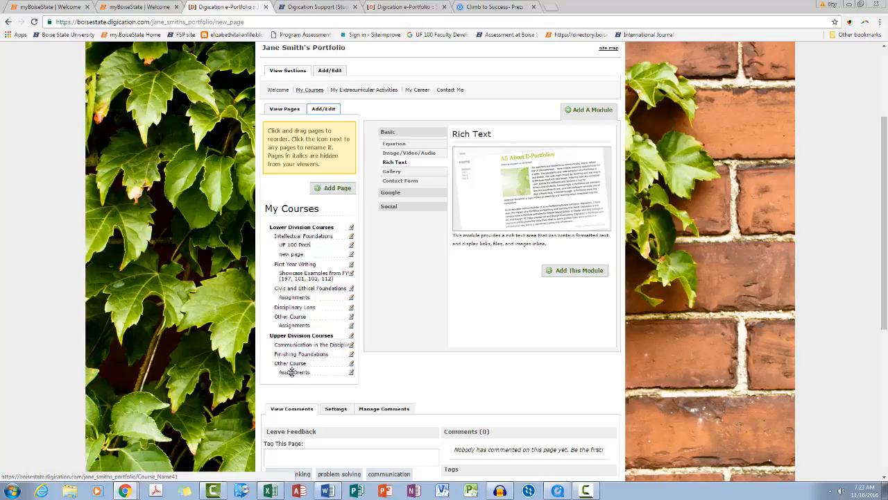
{"action": "left_click_drag", "start_coordinate": [292, 372], "coordinate": [291, 362]}
{"action": "left_click_drag", "start_coordinate": [289, 374], "coordinate": [288, 326]}
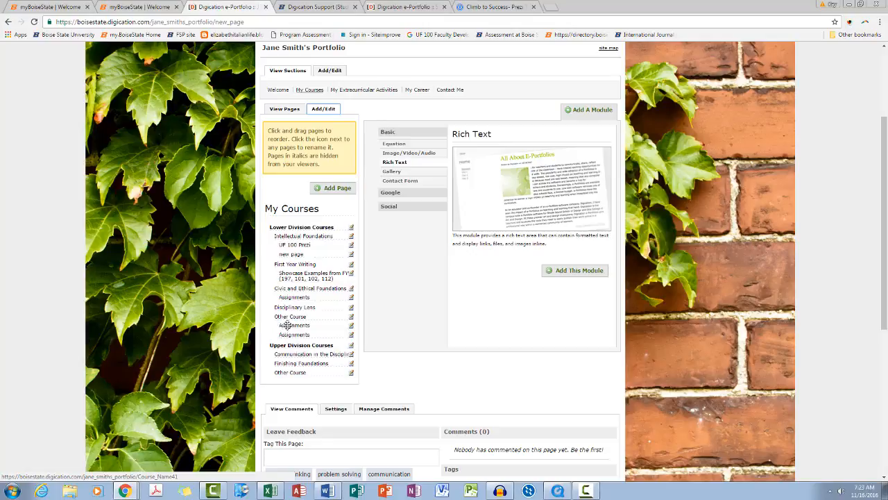
{"action": "left_click_drag", "start_coordinate": [288, 325], "coordinate": [286, 317]}
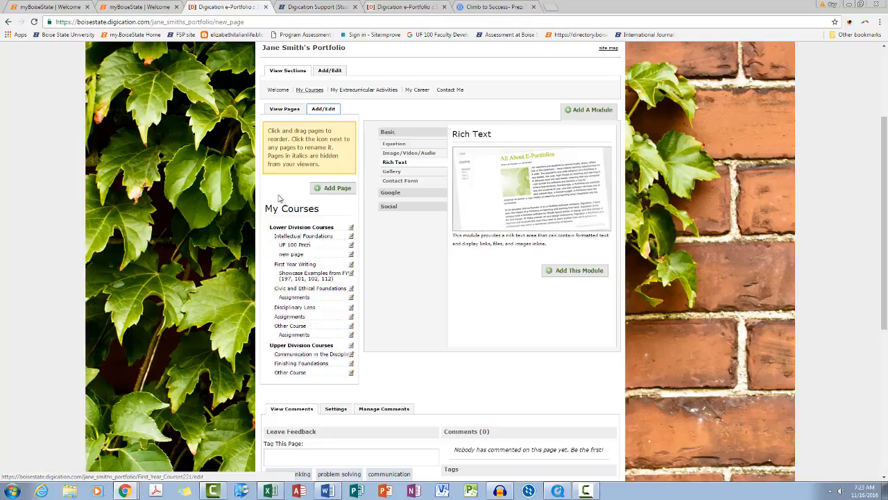
{"action": "left_click", "coordinate": [280, 113]}
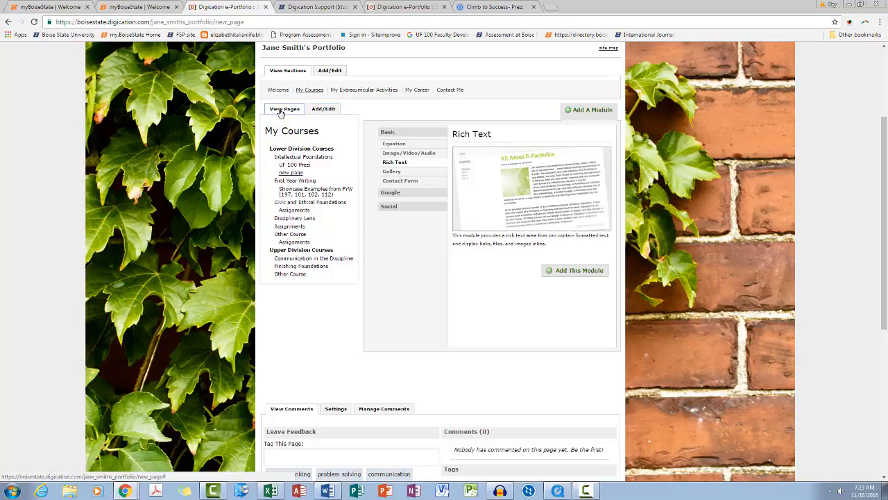
Open the UF 100 Prezi page under Intellectual Foundations and add an Image/Video/Audio module to it.
{"action": "left_click", "coordinate": [288, 166]}
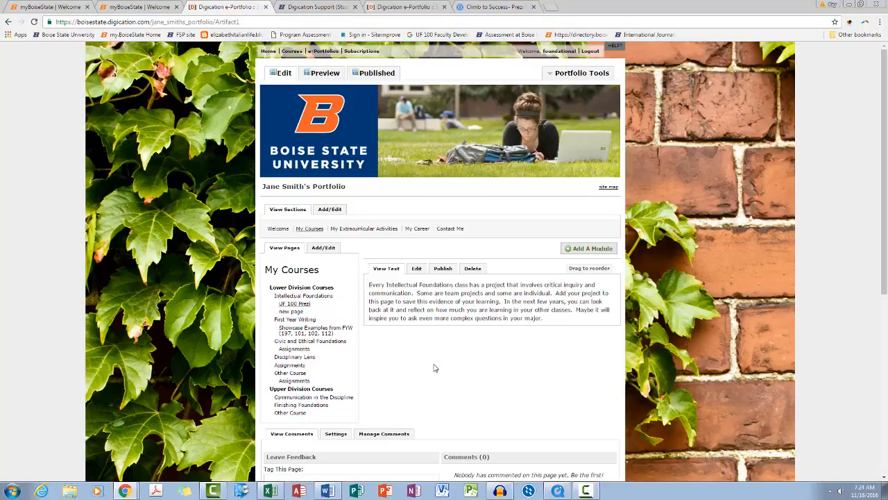
{"action": "left_click", "coordinate": [596, 250]}
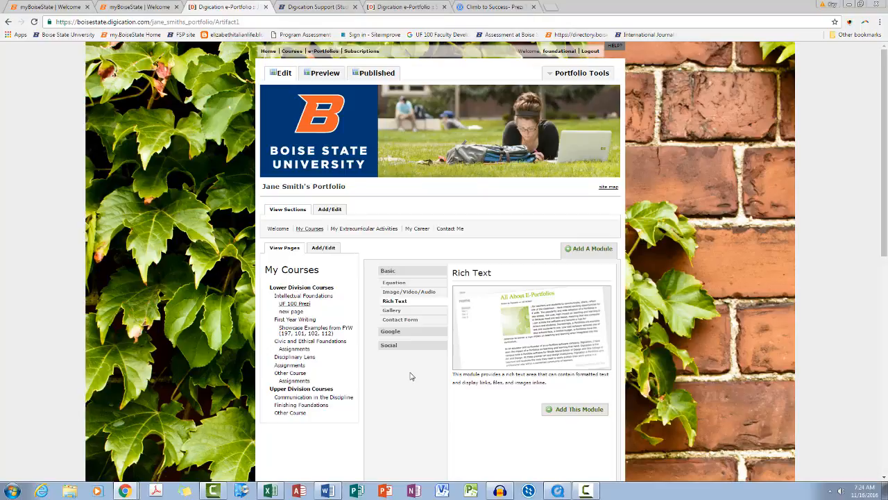
{"action": "left_click", "coordinate": [423, 294]}
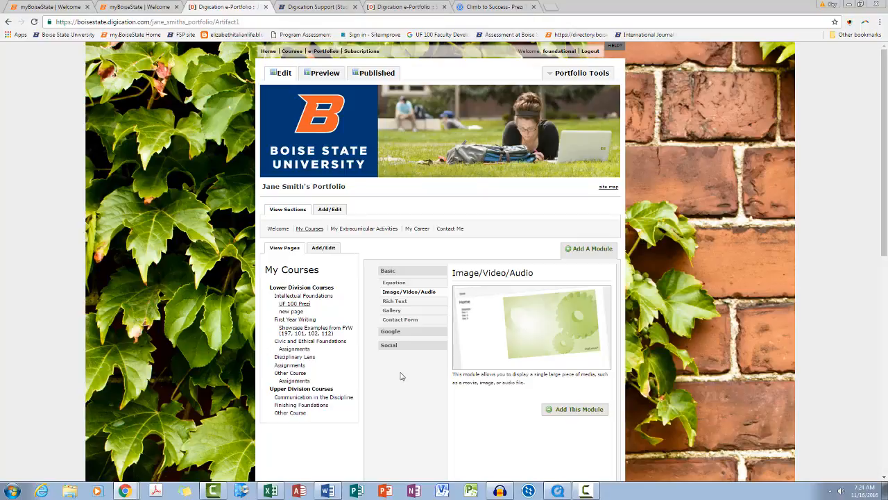
{"action": "left_click", "coordinate": [580, 409]}
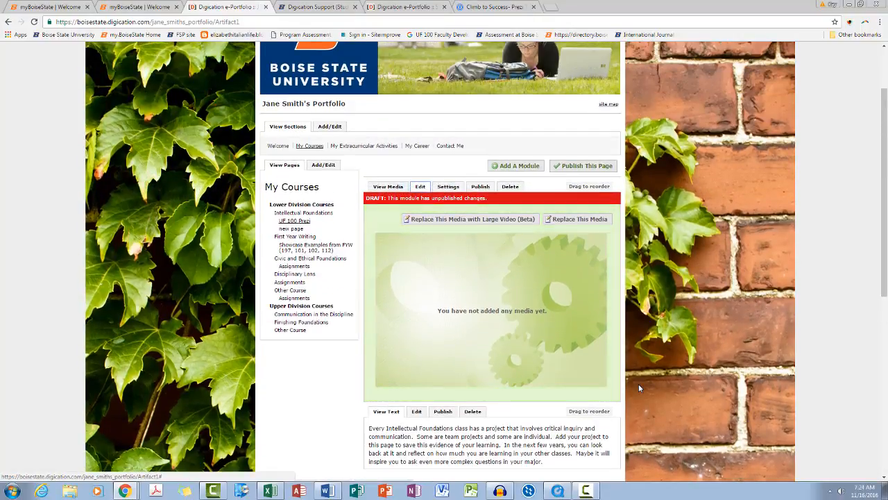
Upload the image file Teaching Visual Culture 2.jpg from the computer as the new module's media.
{"action": "left_click", "coordinate": [593, 219]}
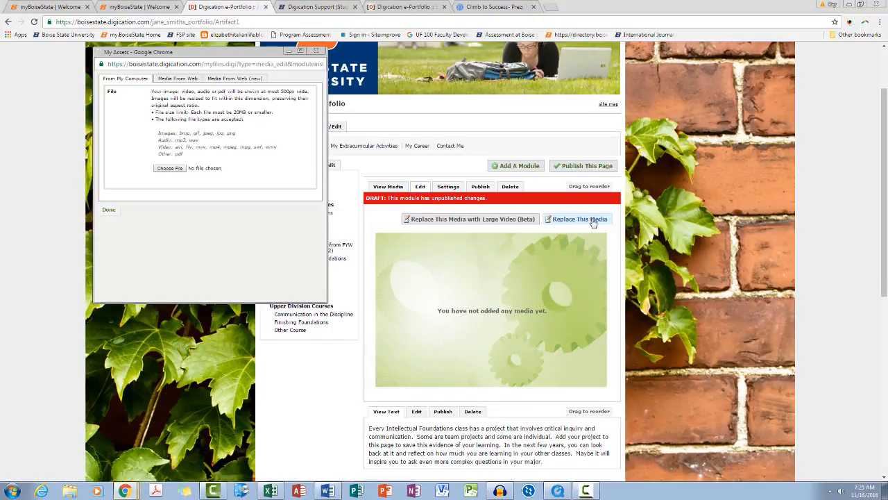
{"action": "left_click_drag", "start_coordinate": [244, 57], "coordinate": [406, 128]}
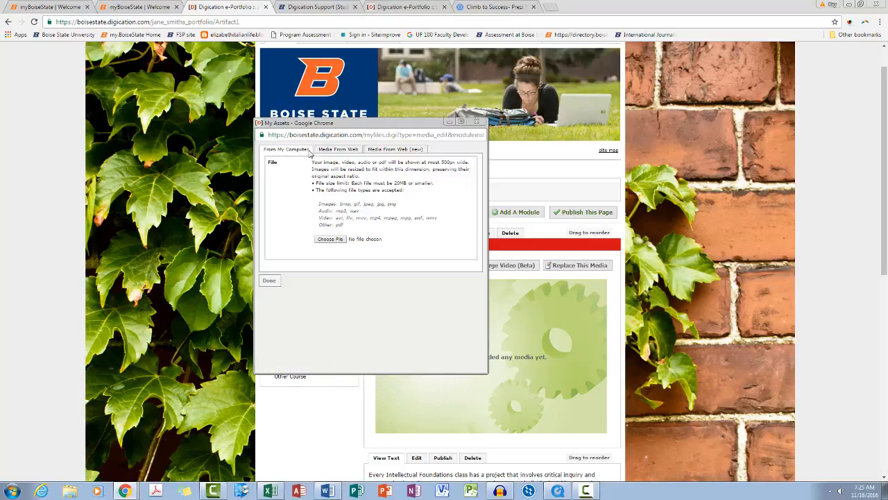
{"action": "left_click", "coordinate": [330, 238]}
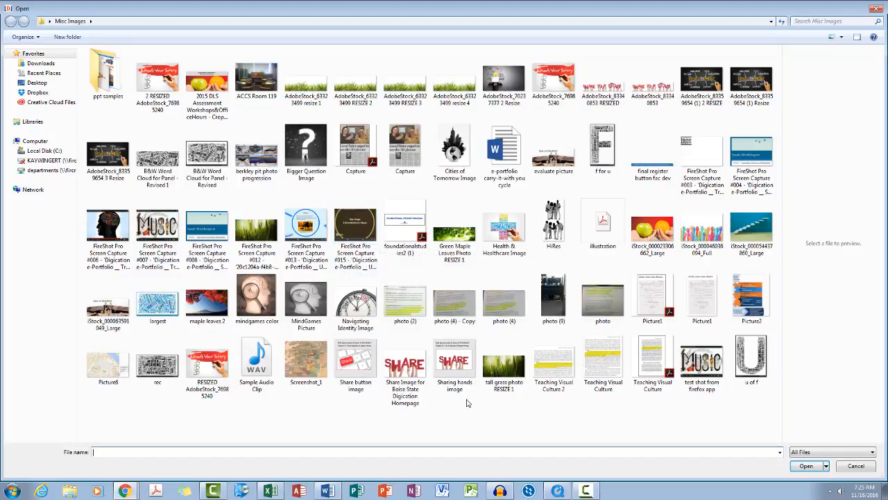
{"action": "double_click", "coordinate": [552, 366]}
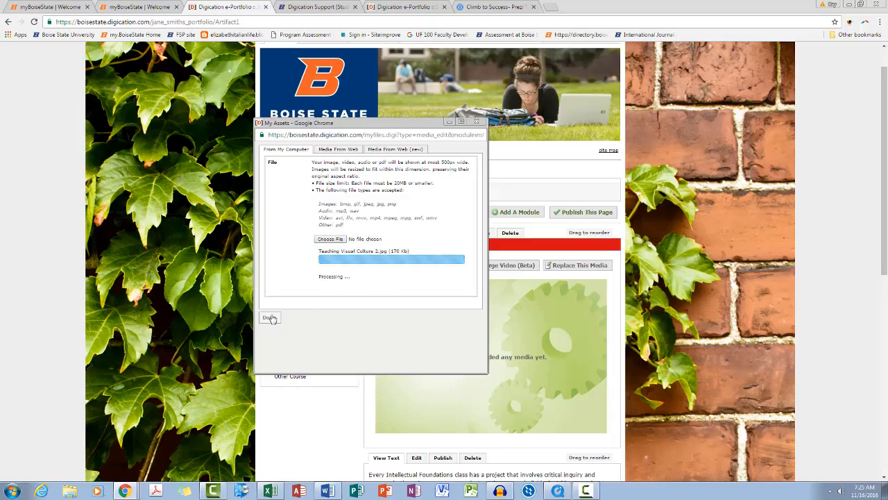
{"action": "left_click", "coordinate": [270, 318]}
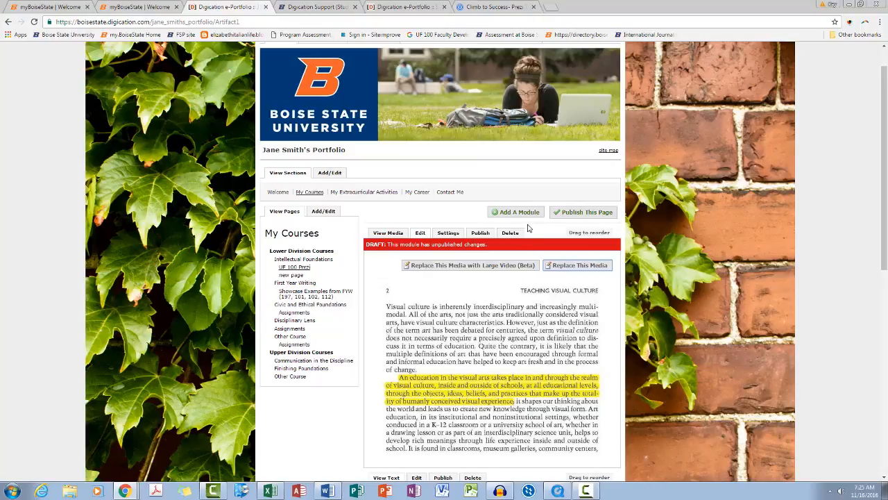
Add a second Image/Video/Audio module to the UF 100 Prezi page, above the uploaded image.
{"action": "scroll", "coordinate": [499, 213], "scroll_direction": "down", "scroll_amount": 1}
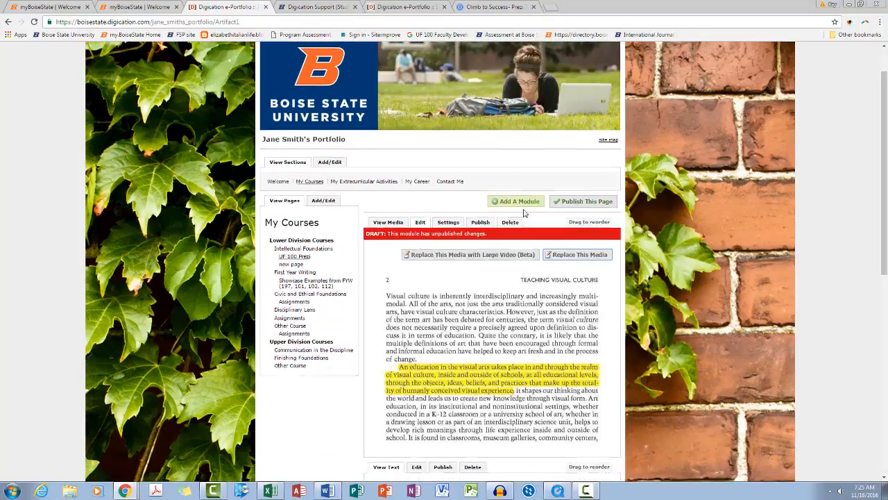
{"action": "scroll", "coordinate": [520, 172], "scroll_direction": "up", "scroll_amount": 1}
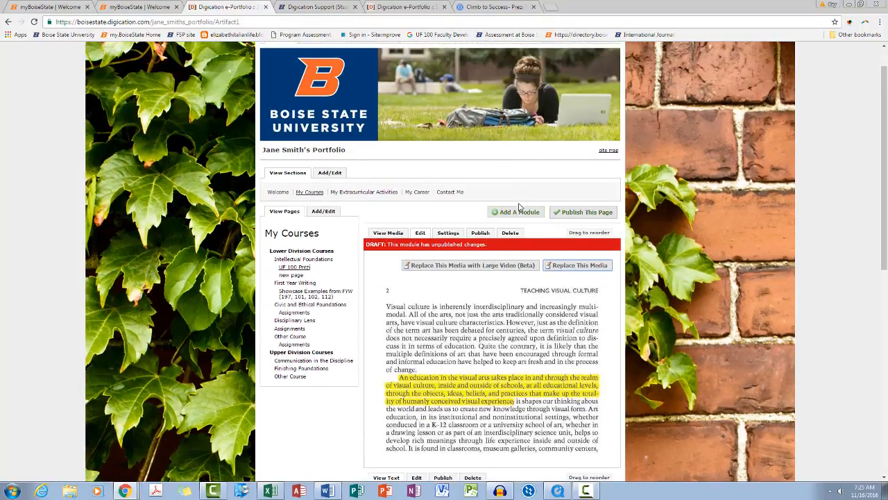
{"action": "left_click", "coordinate": [519, 212]}
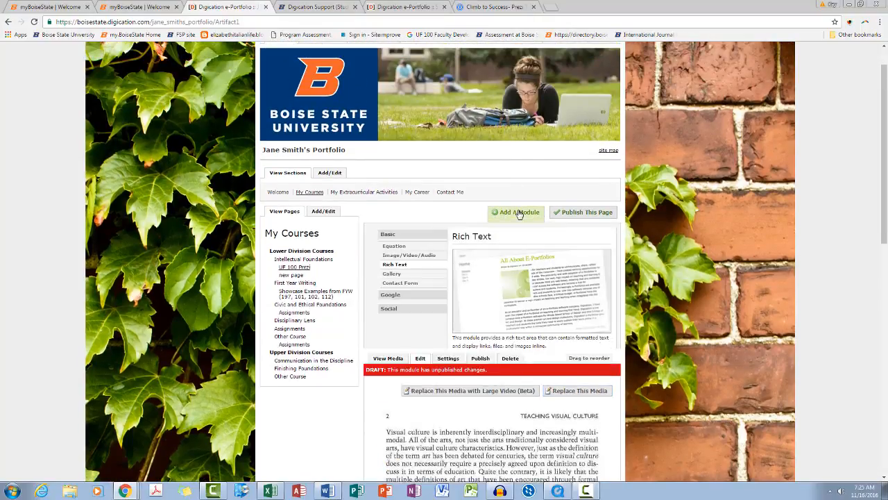
{"action": "left_click", "coordinate": [408, 255]}
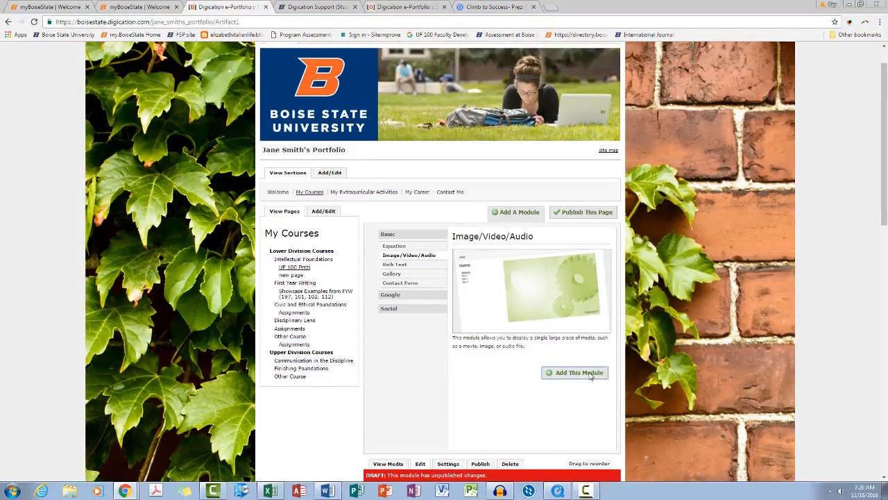
{"action": "left_click", "coordinate": [590, 375]}
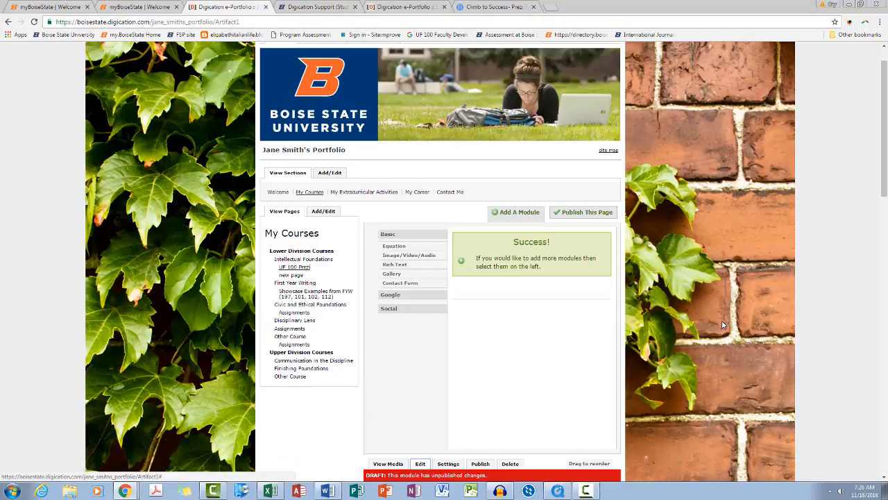
{"action": "scroll", "coordinate": [722, 322], "scroll_direction": "down", "scroll_amount": 4}
{"action": "scroll", "coordinate": [708, 298], "scroll_direction": "up", "scroll_amount": 3}
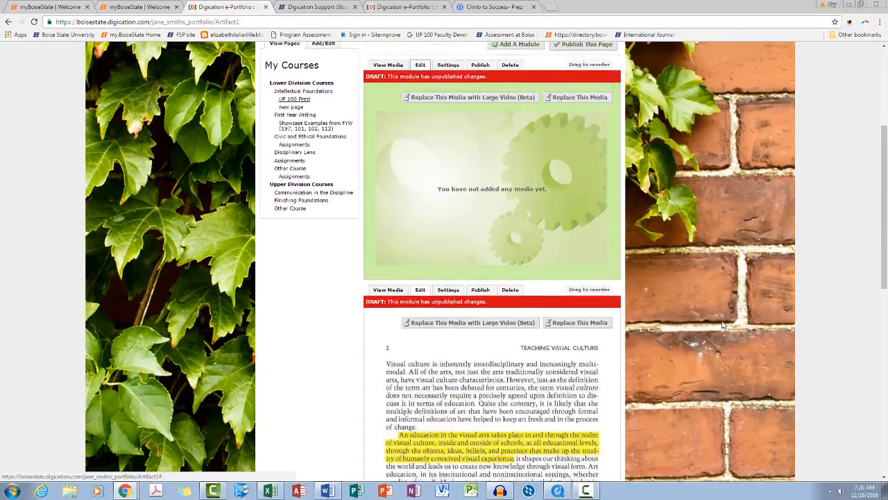
{"action": "left_click", "coordinate": [580, 220]}
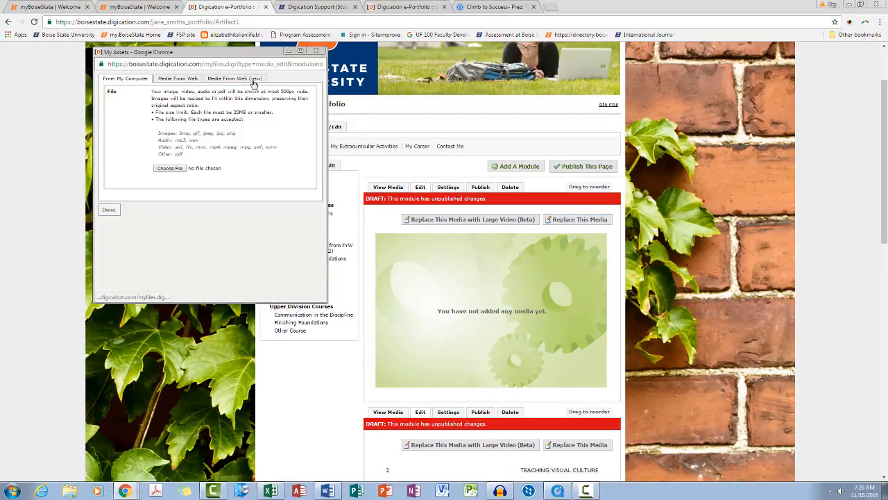
{"action": "left_click", "coordinate": [229, 78]}
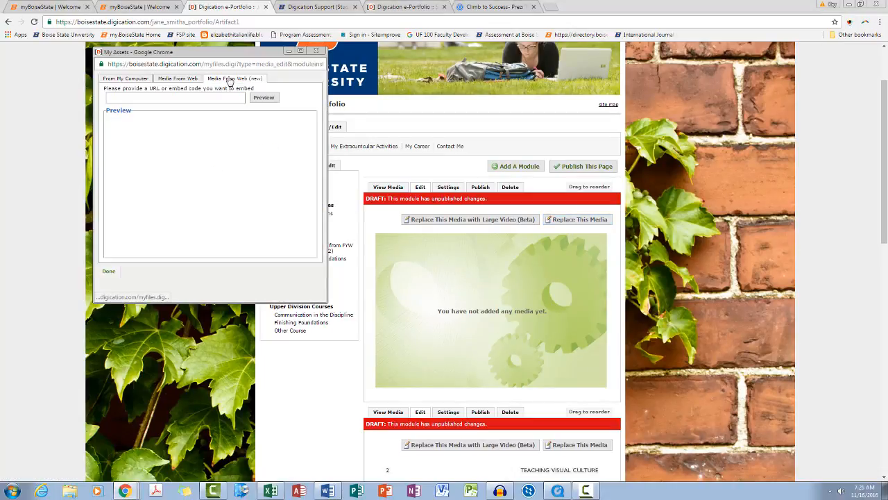
{"action": "left_click", "coordinate": [182, 98]}
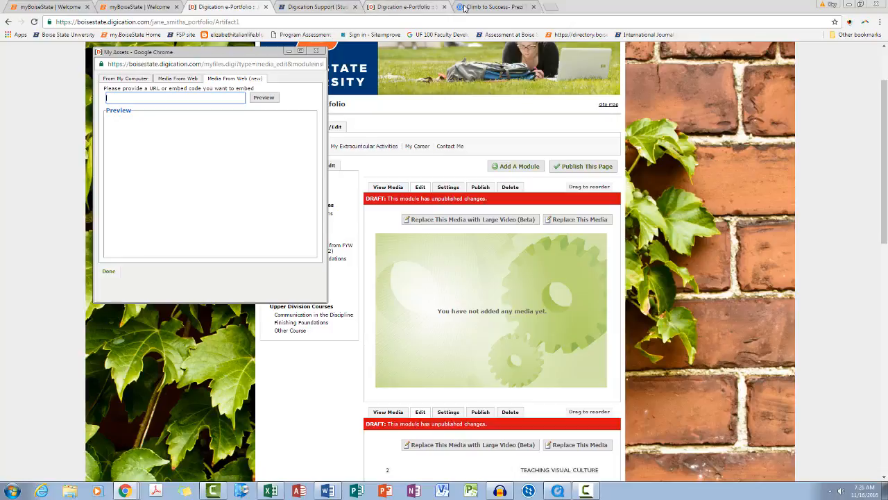
Copy the web address of the Climb to Success presentation on Prezi and return to the Digication e-Portfolio page.
{"action": "left_click", "coordinate": [503, 9]}
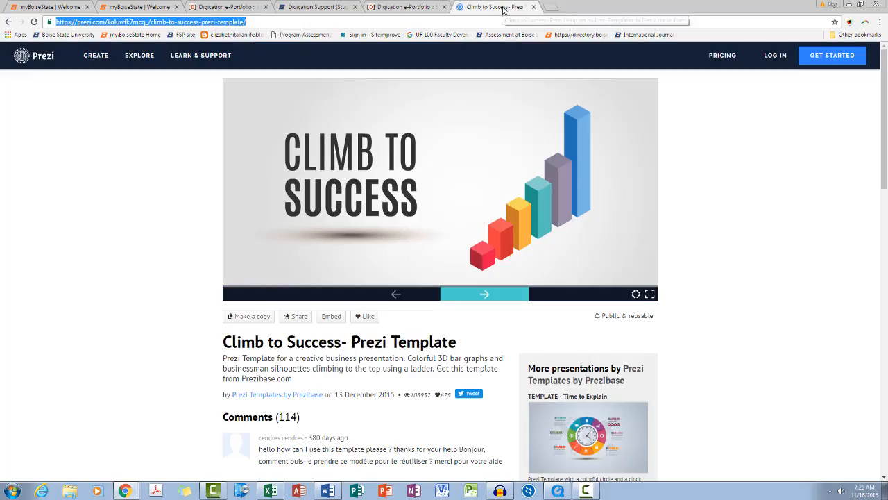
{"action": "right_click", "coordinate": [231, 24]}
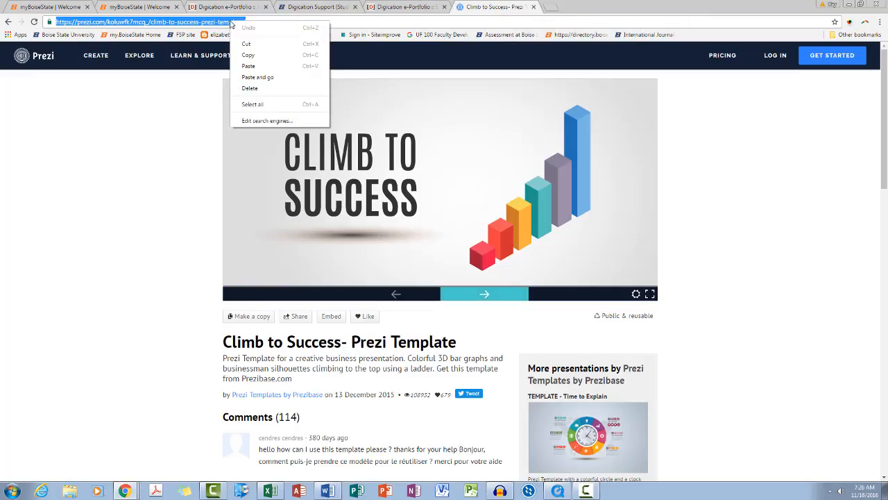
{"action": "left_click", "coordinate": [247, 55]}
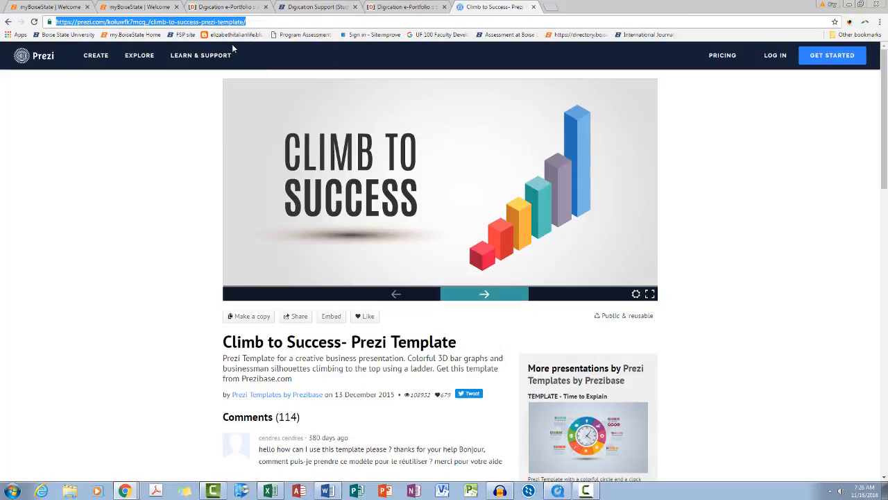
{"action": "left_click", "coordinate": [210, 8]}
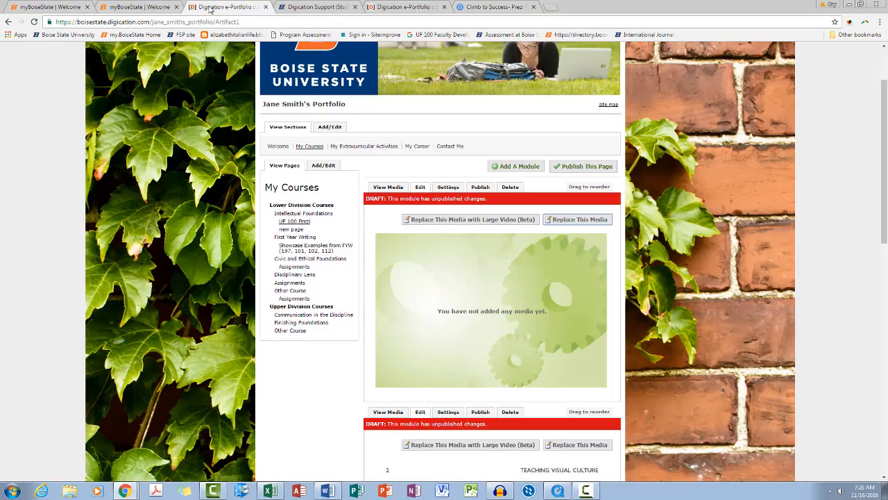
Embed the copied Climb to Success Prezi address as web media in the empty media module.
{"action": "left_click", "coordinate": [577, 219]}
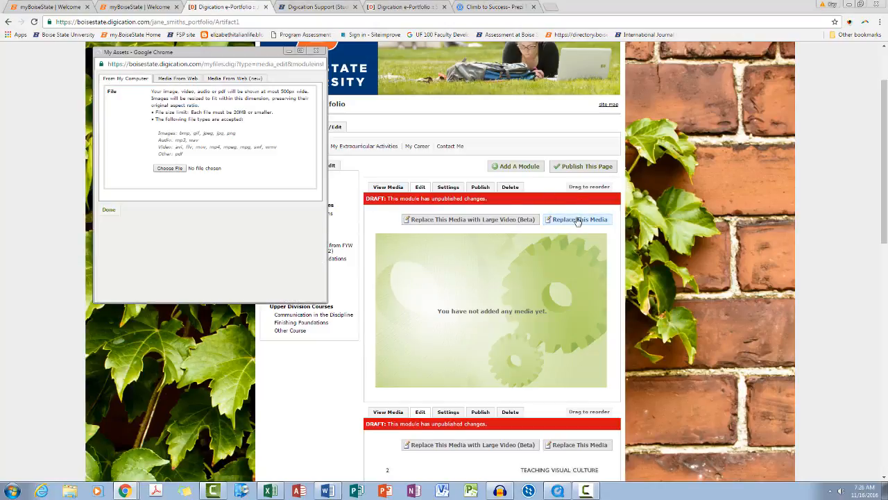
{"action": "left_click", "coordinate": [240, 79]}
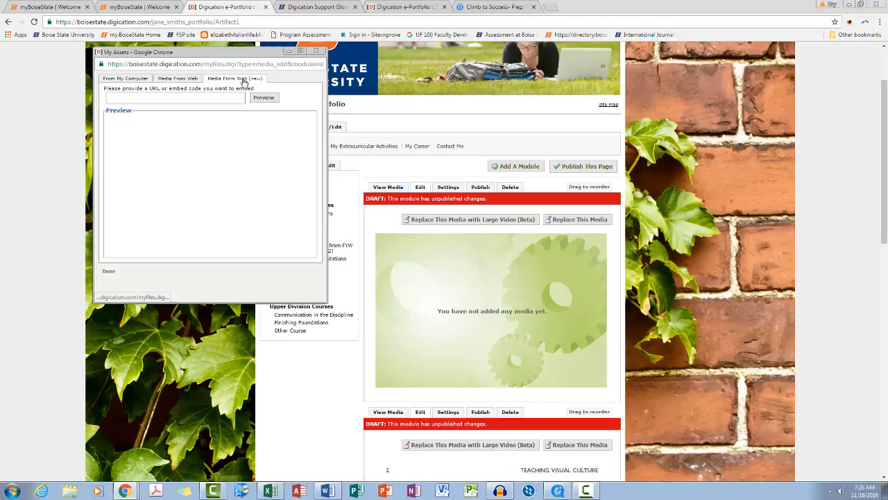
{"action": "right_click", "coordinate": [181, 99]}
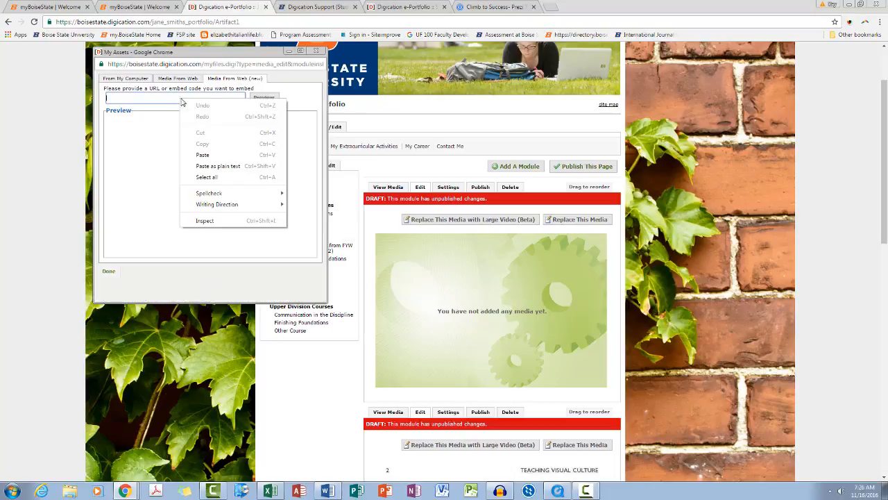
{"action": "left_click", "coordinate": [208, 154]}
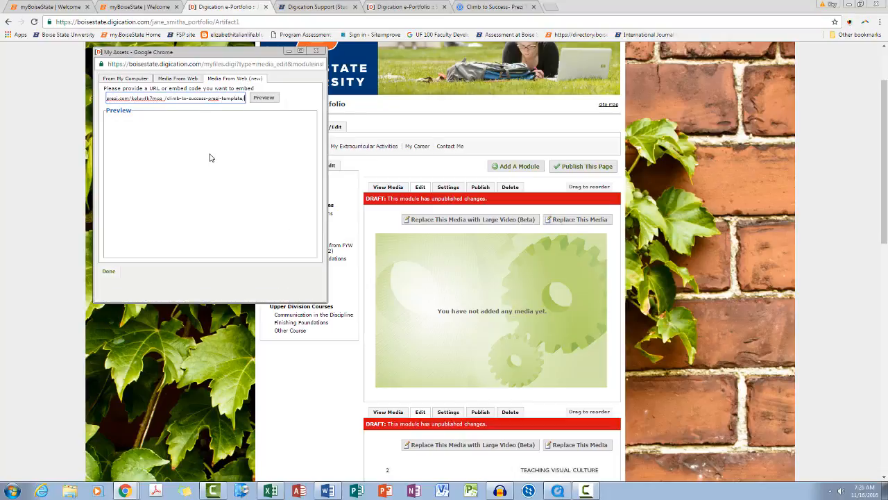
{"action": "left_click", "coordinate": [109, 271]}
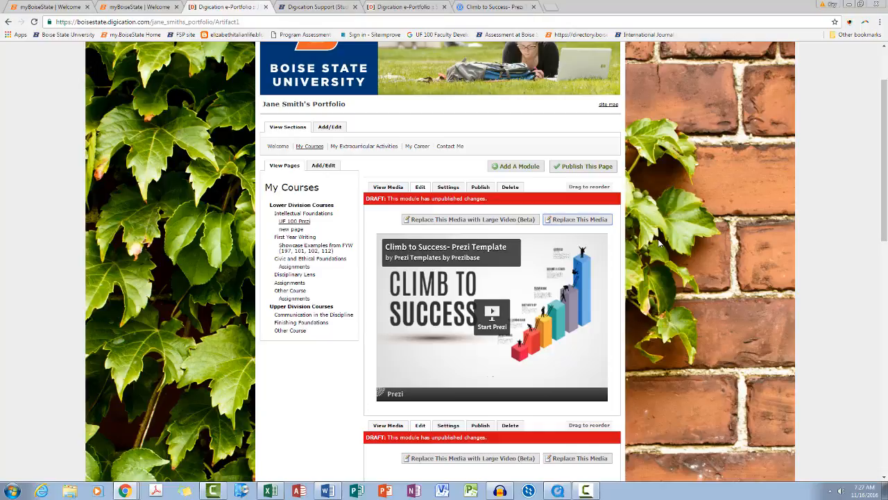
Add a Rich Text module to the UF 100 Prezi page and bring up its text editor.
{"action": "left_click", "coordinate": [511, 167]}
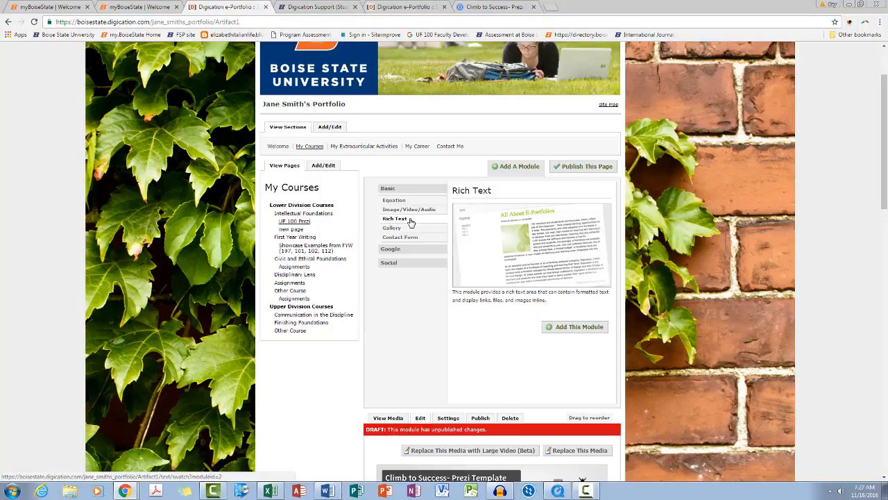
{"action": "left_click", "coordinate": [566, 328]}
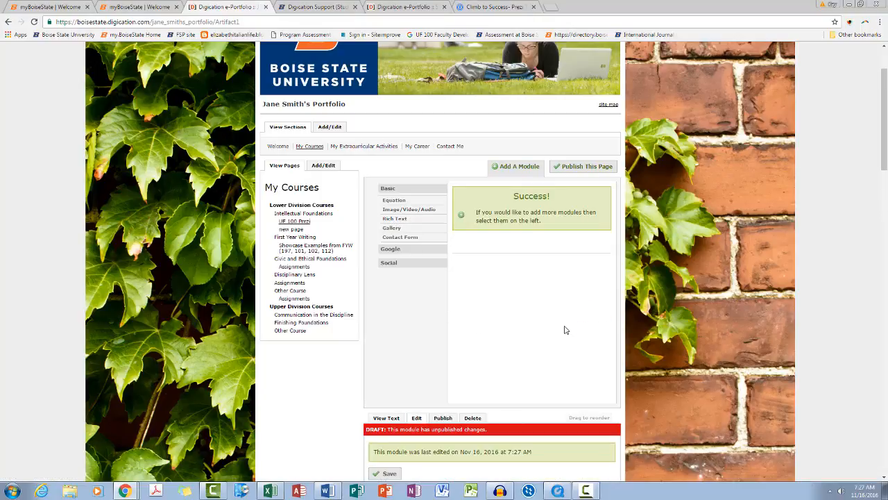
{"action": "scroll", "coordinate": [564, 327], "scroll_direction": "down", "scroll_amount": 2}
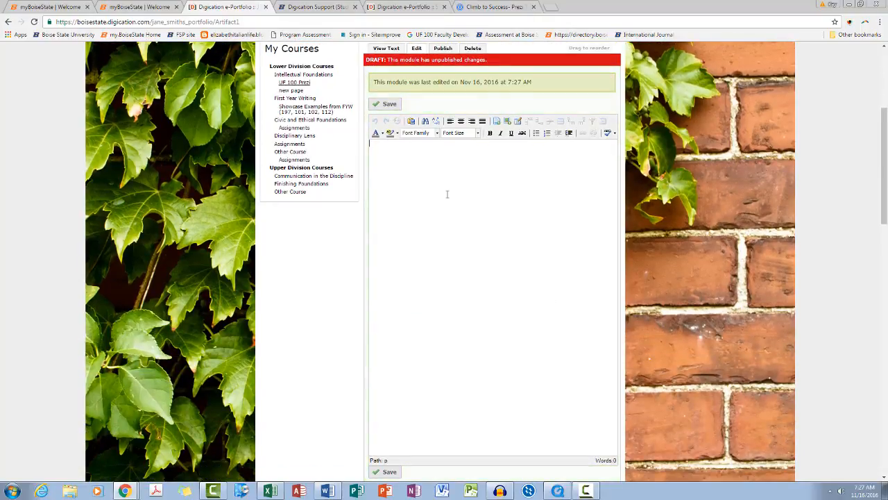
Enter "Here's my Prezi and Paper . . . . . ." in the Rich Text module and save it.
{"action": "type", "text": "T"}
{"action": "key", "text": "BackSpace"}
{"action": "type", "text": "Here's my Prezi and P"}
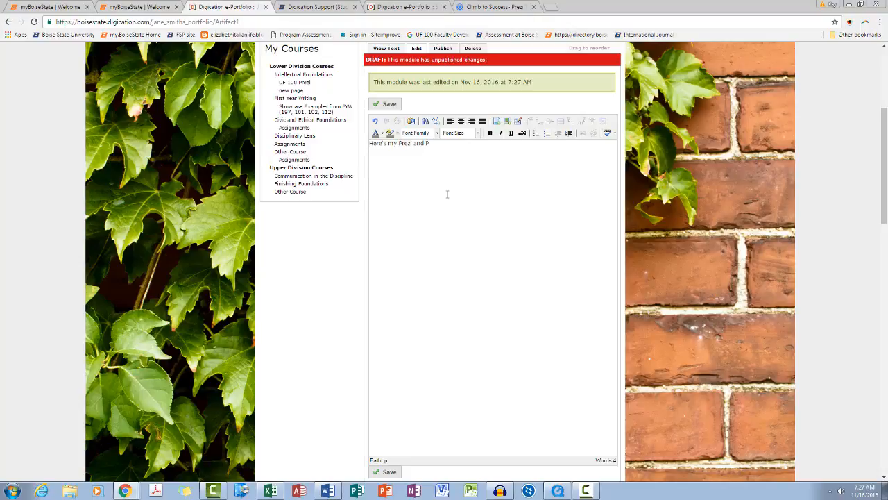
{"action": "type", "text": "aper . . . . ."}
{"action": "left_click", "coordinate": [388, 104]}
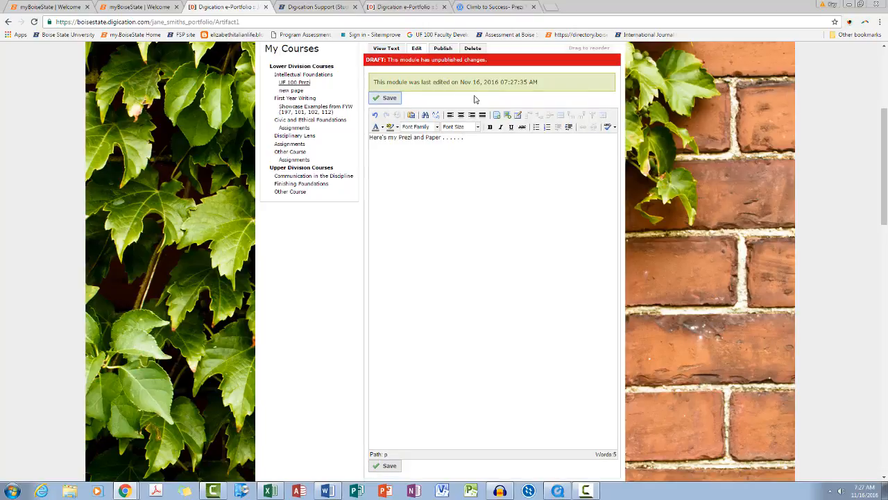
Review the draft status of the text, Prezi and image modules on the UF 100 Prezi page.
{"action": "scroll", "coordinate": [475, 97], "scroll_direction": "up", "scroll_amount": 2}
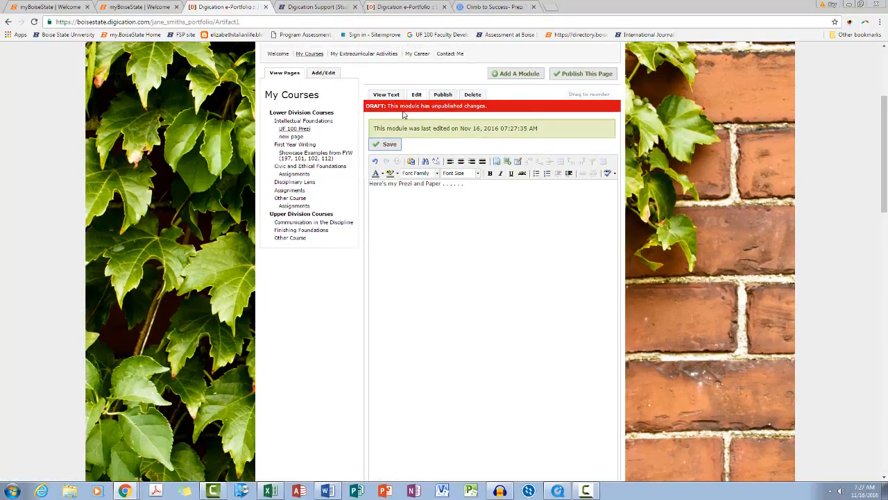
{"action": "scroll", "coordinate": [462, 118], "scroll_direction": "down", "scroll_amount": 6}
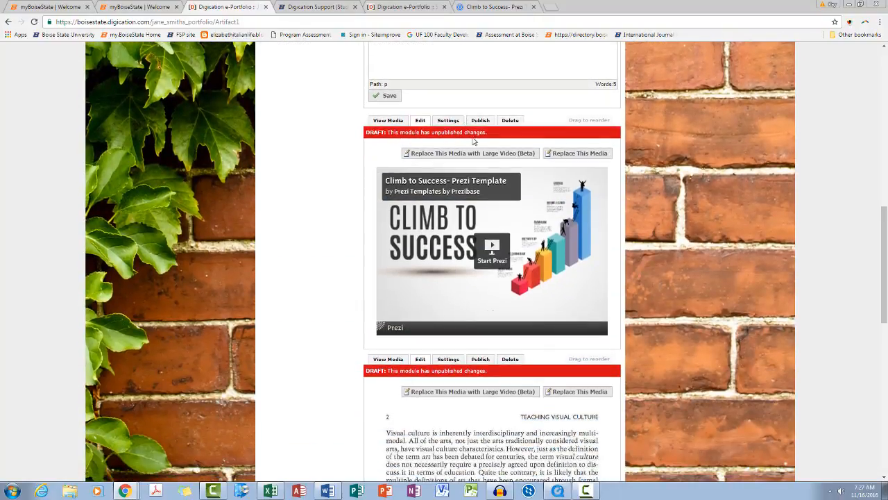
{"action": "scroll", "coordinate": [451, 141], "scroll_direction": "down", "scroll_amount": 1}
{"action": "scroll", "coordinate": [450, 141], "scroll_direction": "down", "scroll_amount": 2}
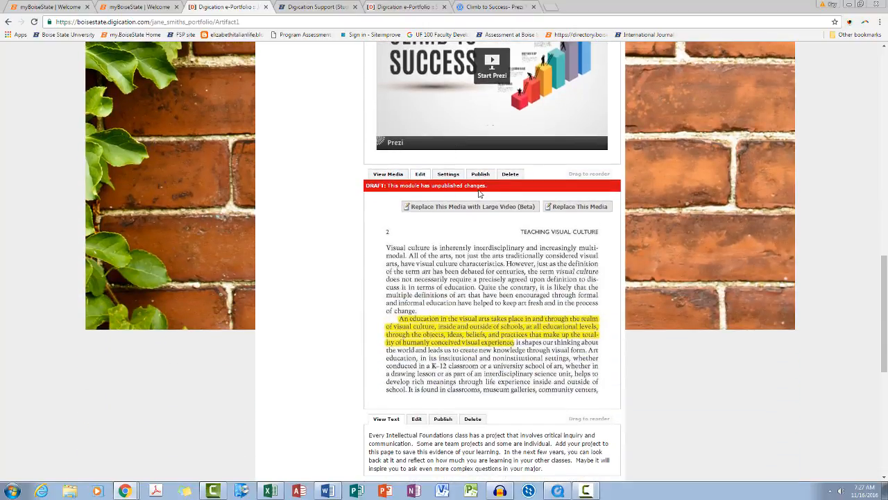
Check the published version of the UF 100 Prezi page before publishing its draft modules.
{"action": "scroll", "coordinate": [478, 193], "scroll_direction": "up", "scroll_amount": 2}
{"action": "scroll", "coordinate": [478, 194], "scroll_direction": "up", "scroll_amount": 2}
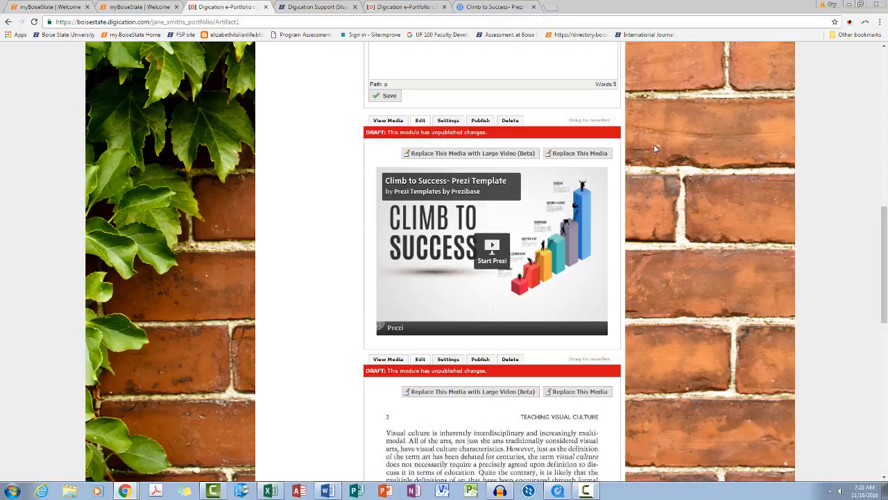
{"action": "scroll", "coordinate": [654, 144], "scroll_direction": "up", "scroll_amount": 8}
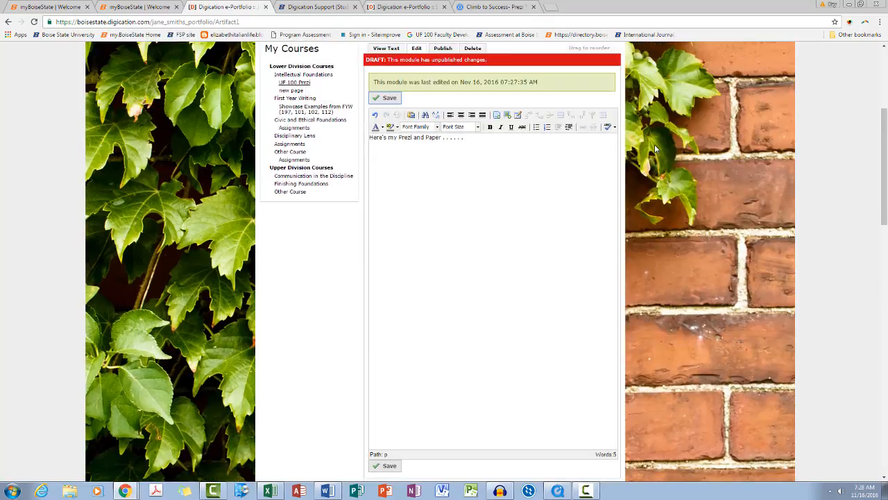
{"action": "scroll", "coordinate": [654, 144], "scroll_direction": "up", "scroll_amount": 1}
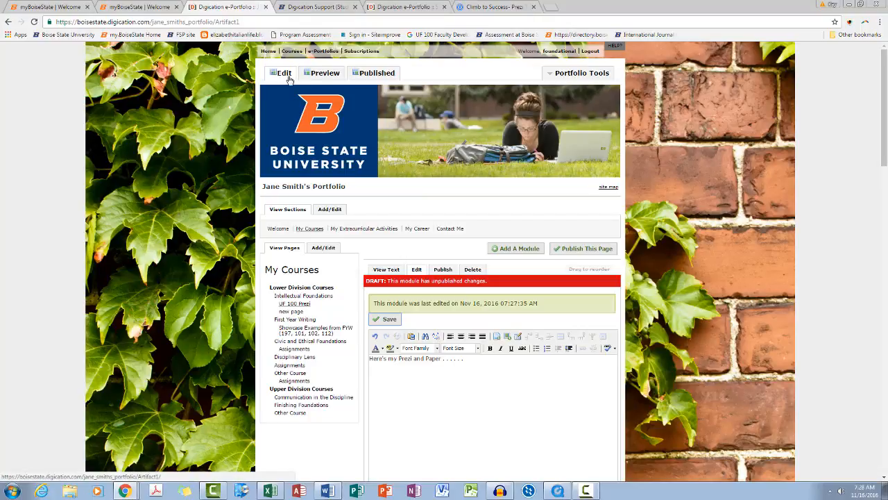
{"action": "left_click", "coordinate": [375, 74]}
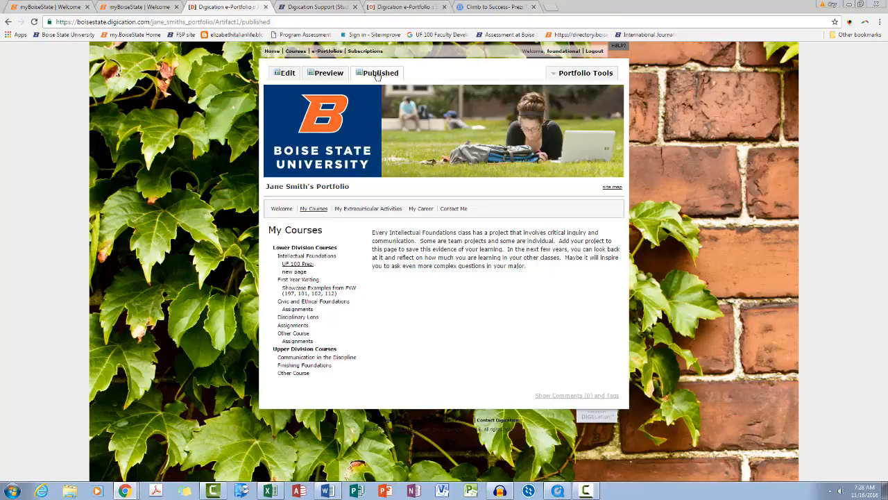
Publish all module changes on the UF 100 Prezi page from edit mode and view the published version.
{"action": "left_click", "coordinate": [285, 74]}
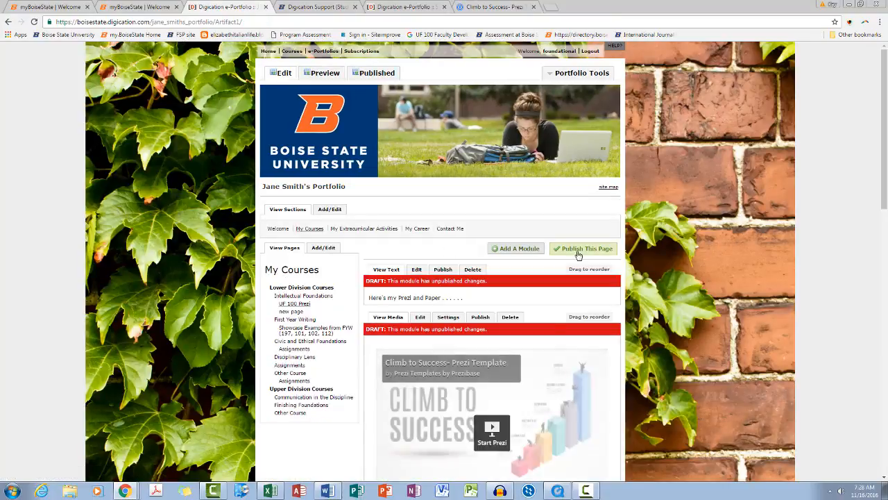
{"action": "left_click", "coordinate": [592, 250]}
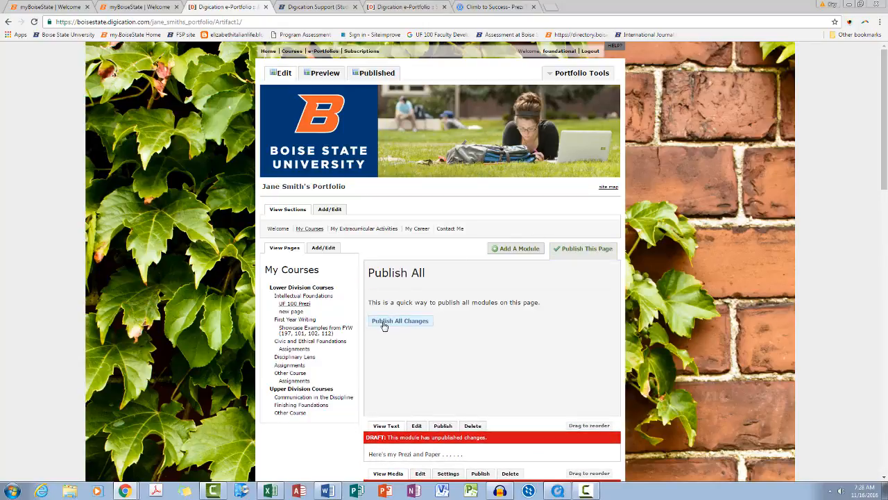
{"action": "left_click", "coordinate": [422, 323]}
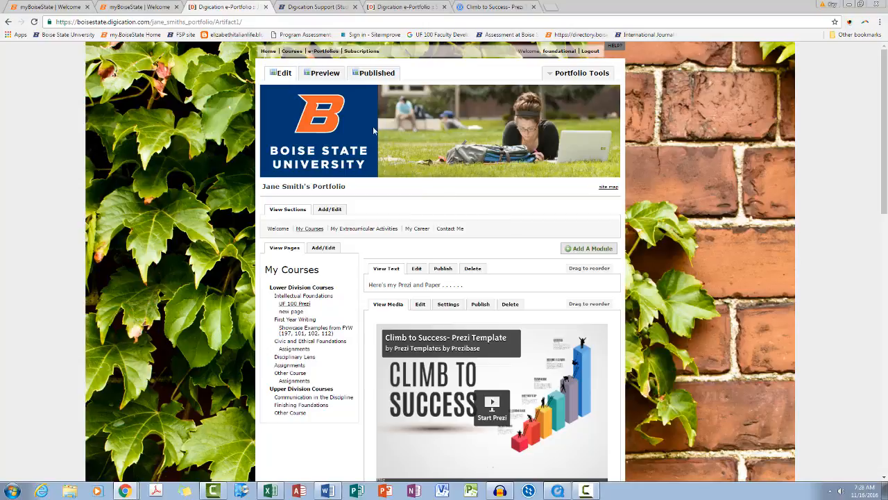
{"action": "left_click", "coordinate": [374, 73]}
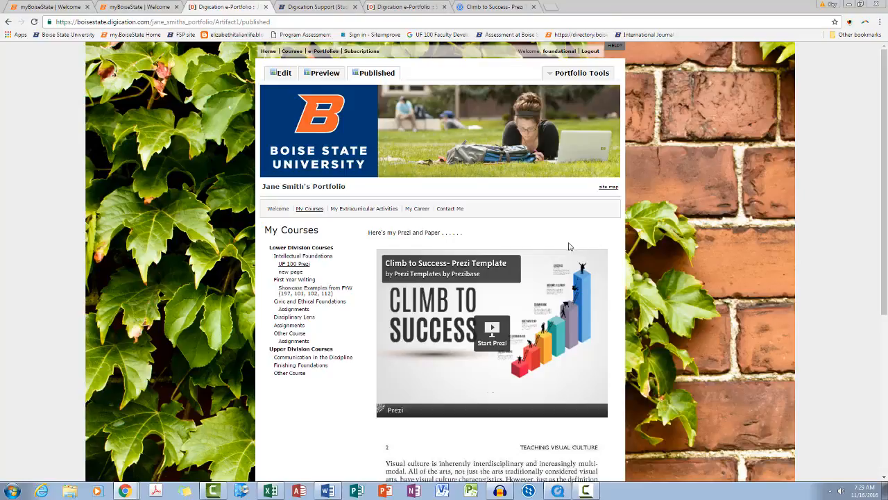
Return to the dashboard and open the e-Portfolios listing of the UF 100 History & Future of Ed course.
{"action": "left_click", "coordinate": [266, 52]}
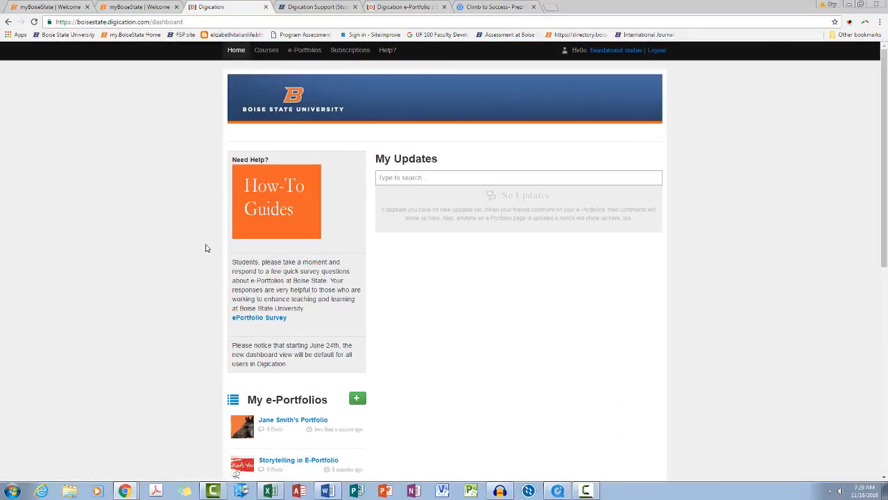
{"action": "scroll", "coordinate": [402, 288], "scroll_direction": "down", "scroll_amount": 1}
{"action": "scroll", "coordinate": [401, 288], "scroll_direction": "down", "scroll_amount": 3}
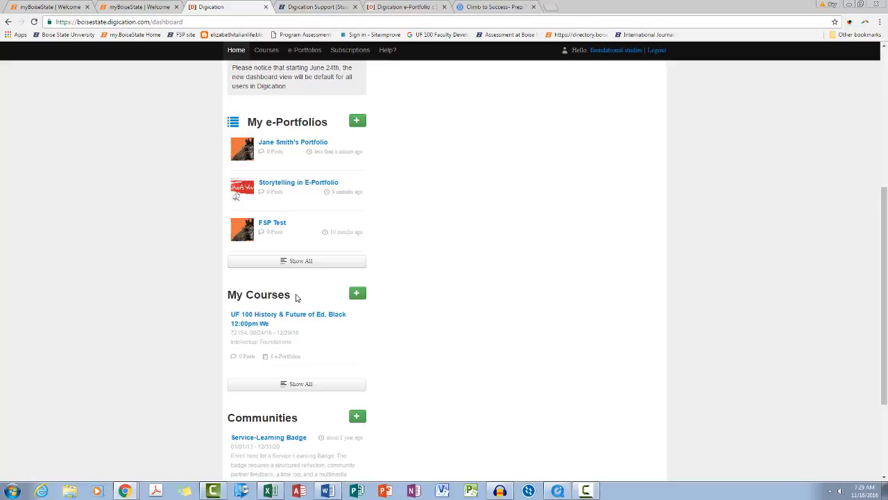
{"action": "left_click", "coordinate": [254, 324]}
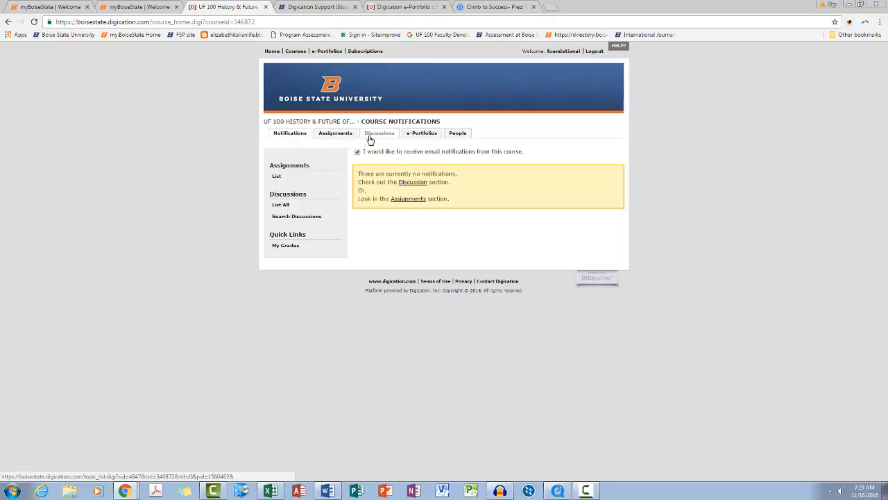
{"action": "left_click", "coordinate": [426, 135]}
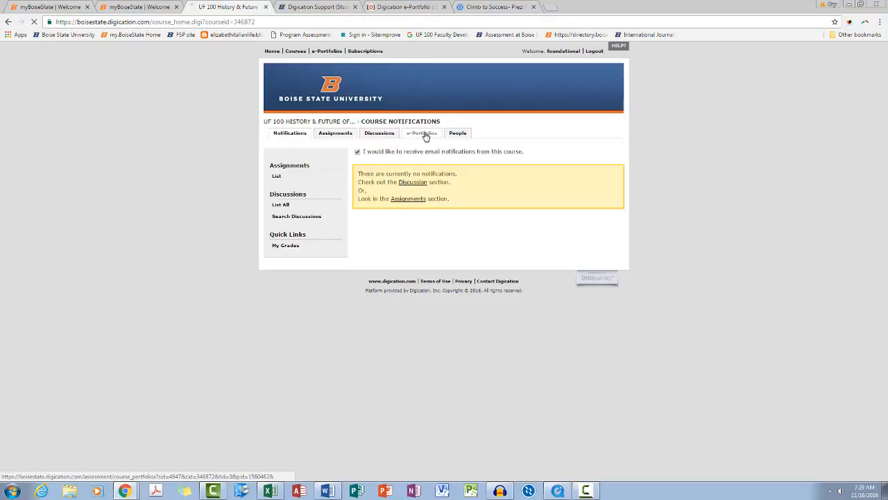